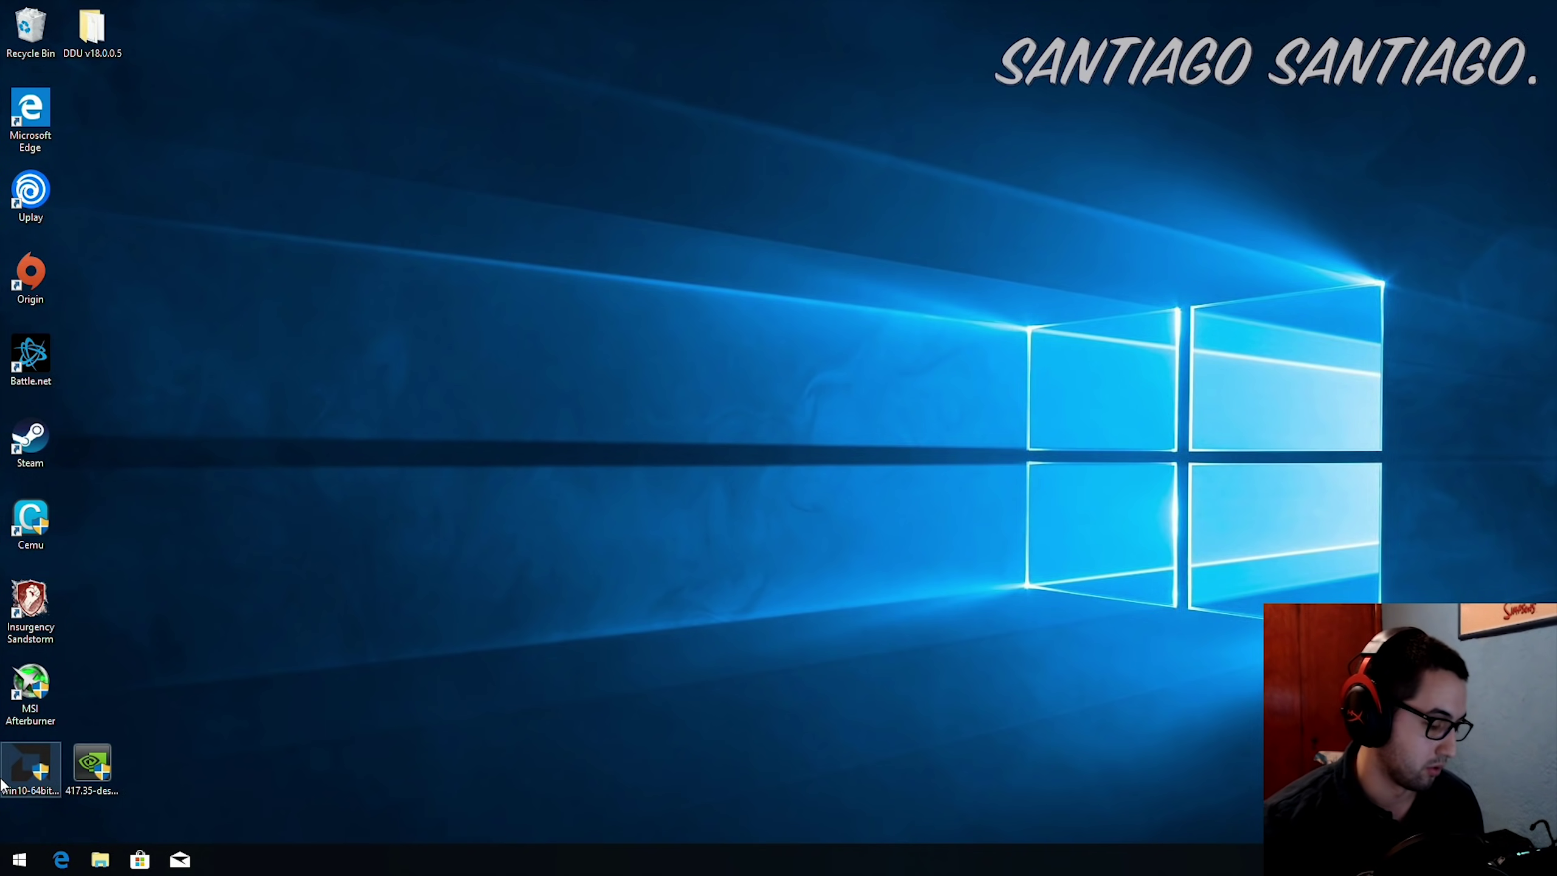
Start Display Driver Uninstaller from the DDU v18.0.0.5 folder and dismiss the Safe Mode warning
key(super+plus)
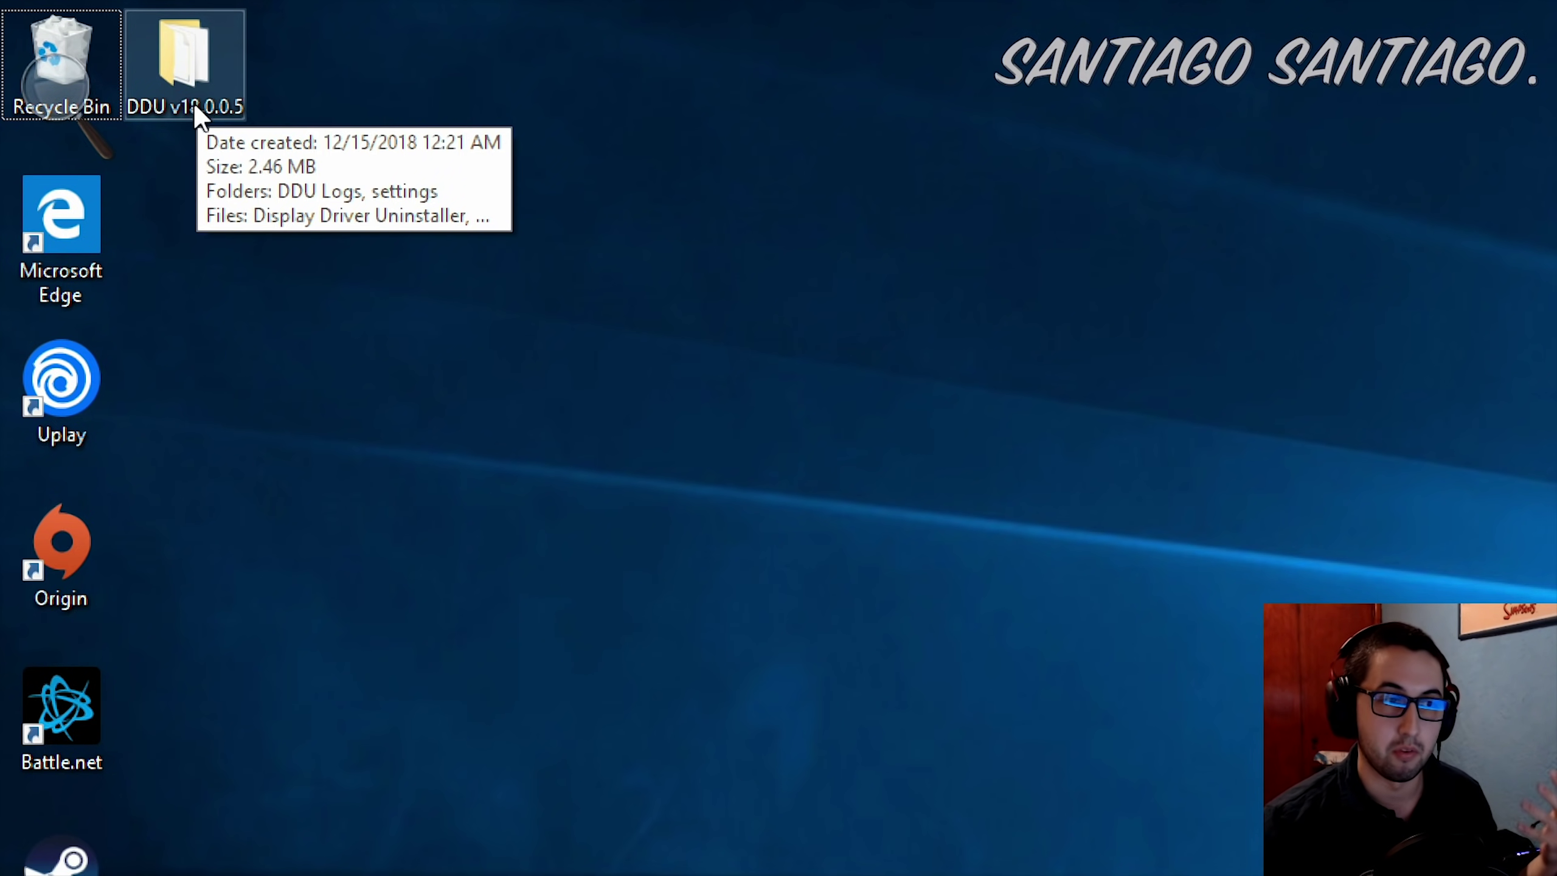
double_click(196, 105)
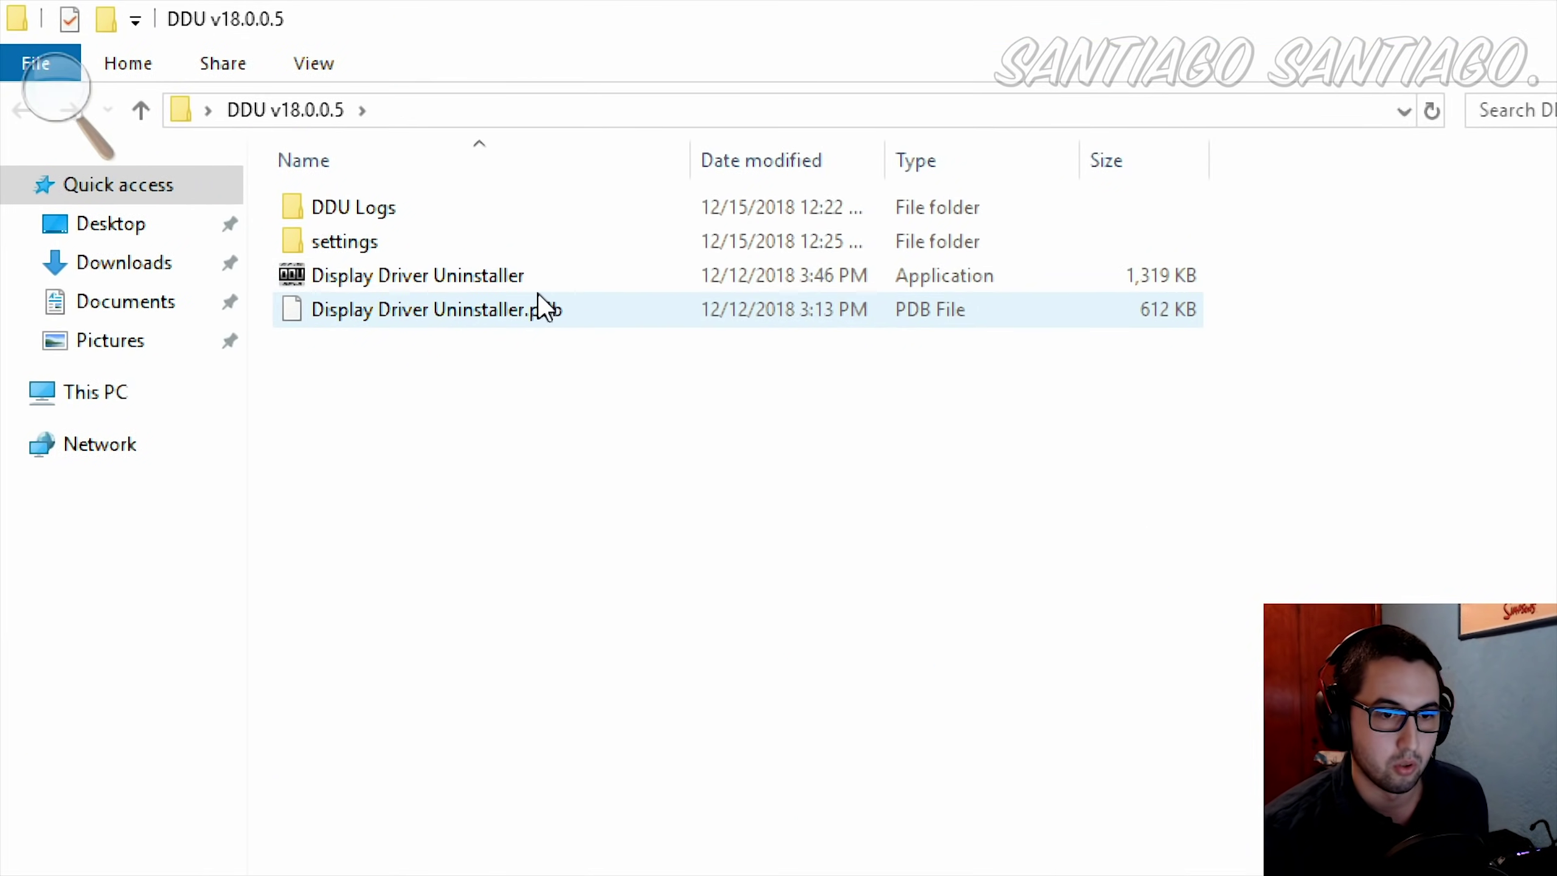
double_click(468, 279)
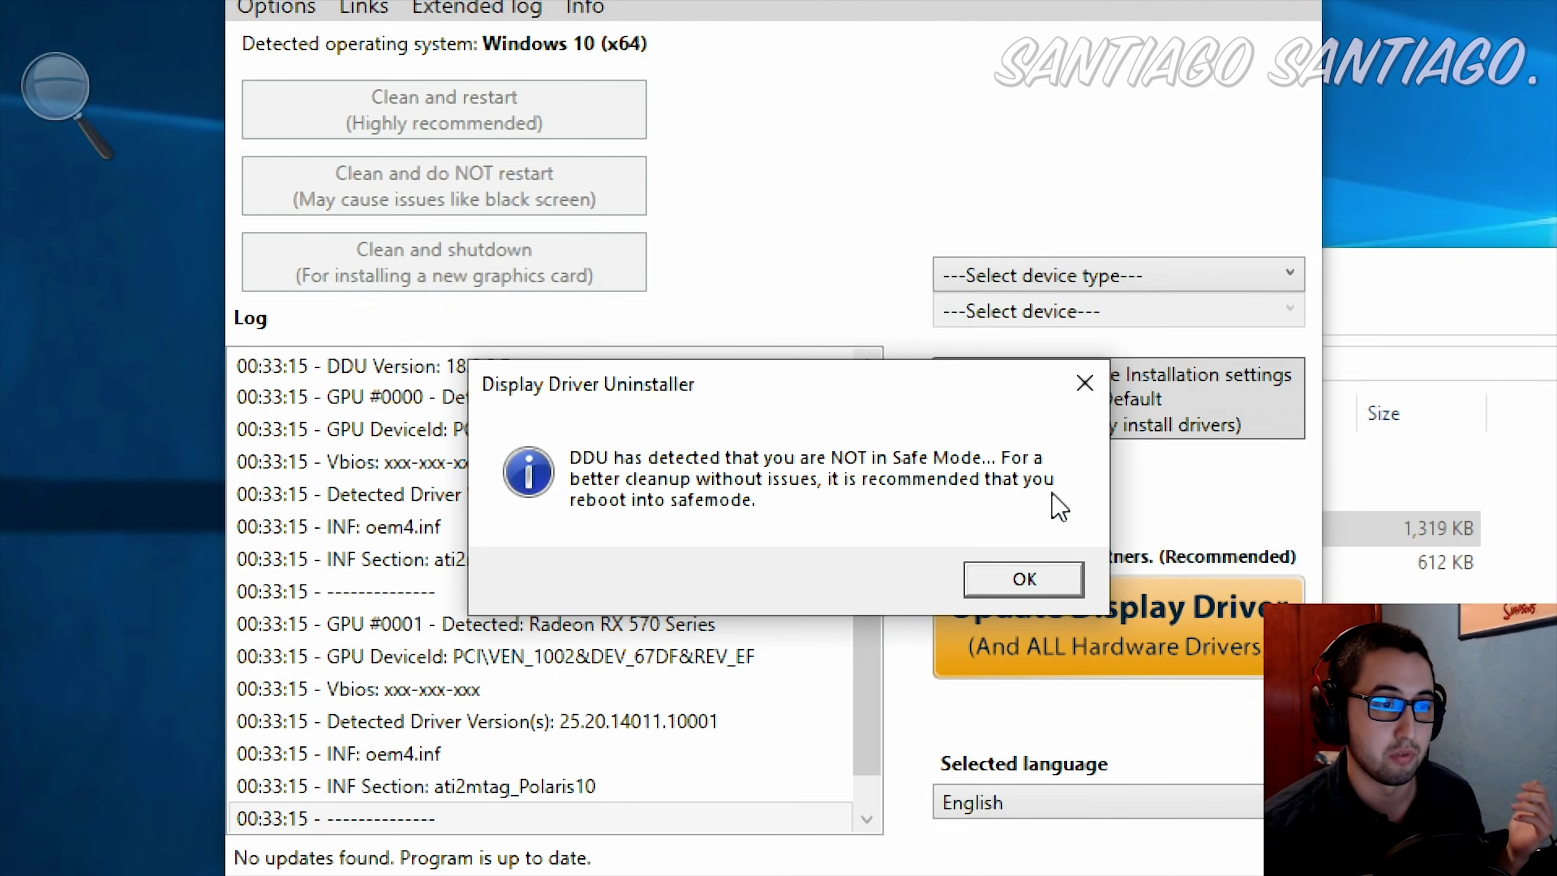
click(1008, 583)
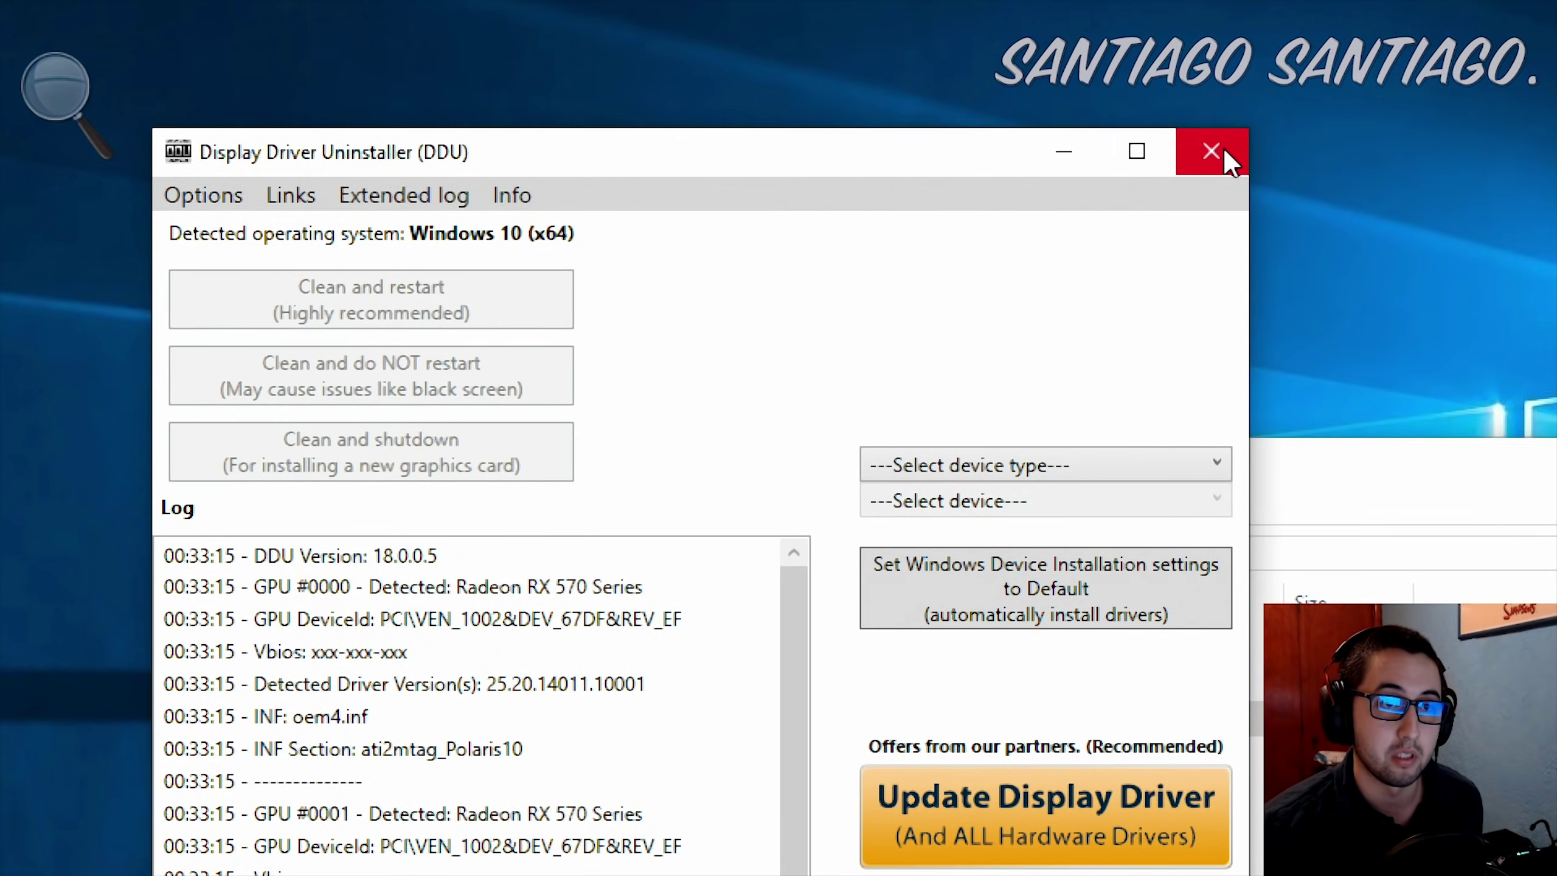
Close DDU and Shift+Restart Windows from the Start menu into the recovery 'Choose an option' screen
click(1244, 139)
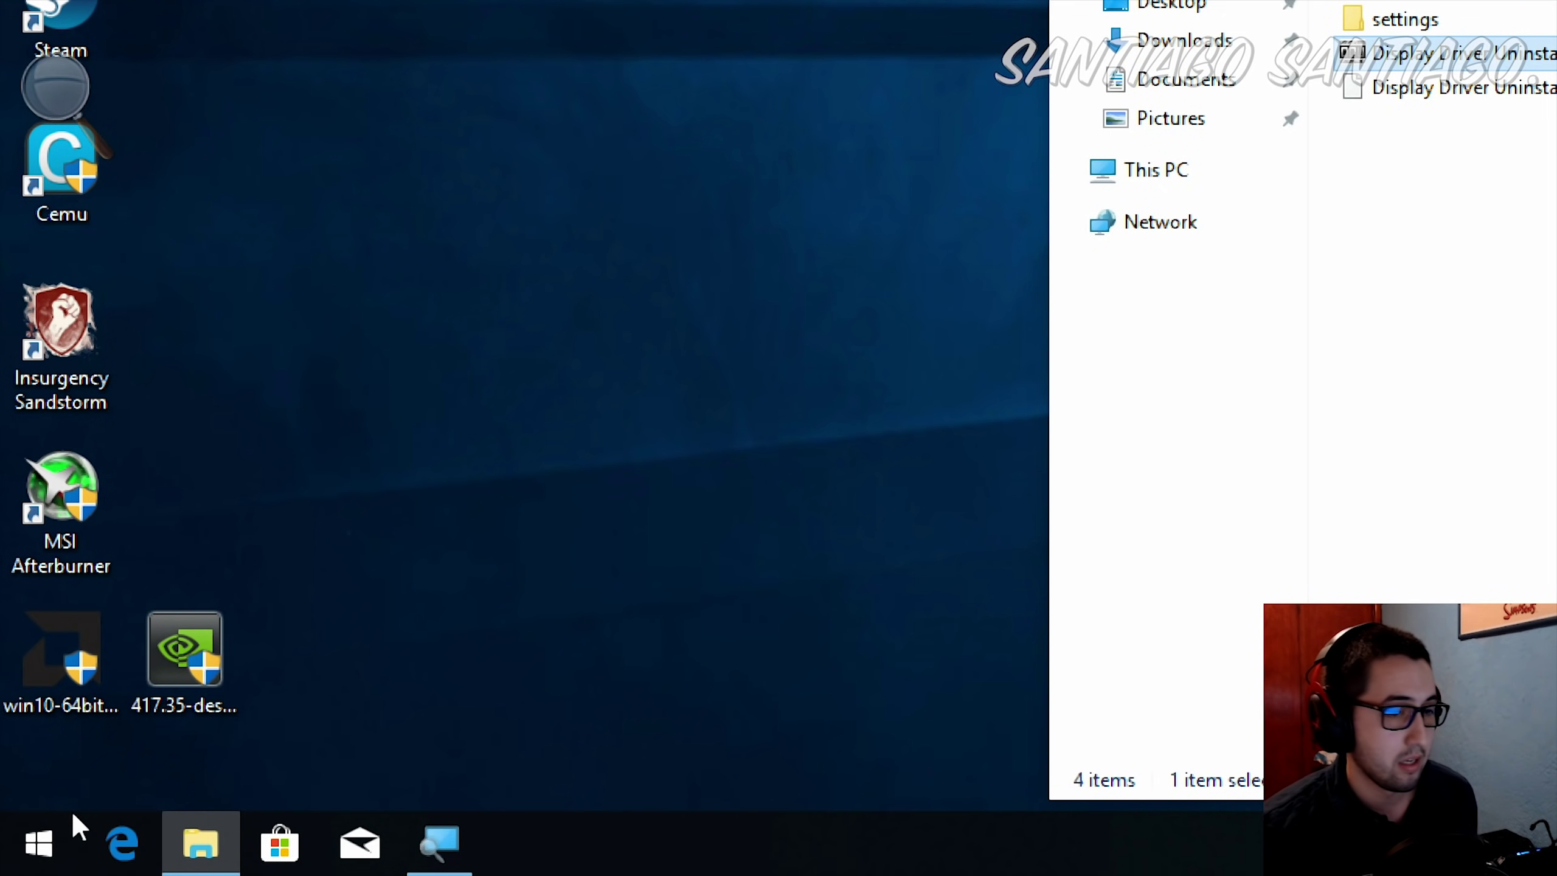
click(35, 852)
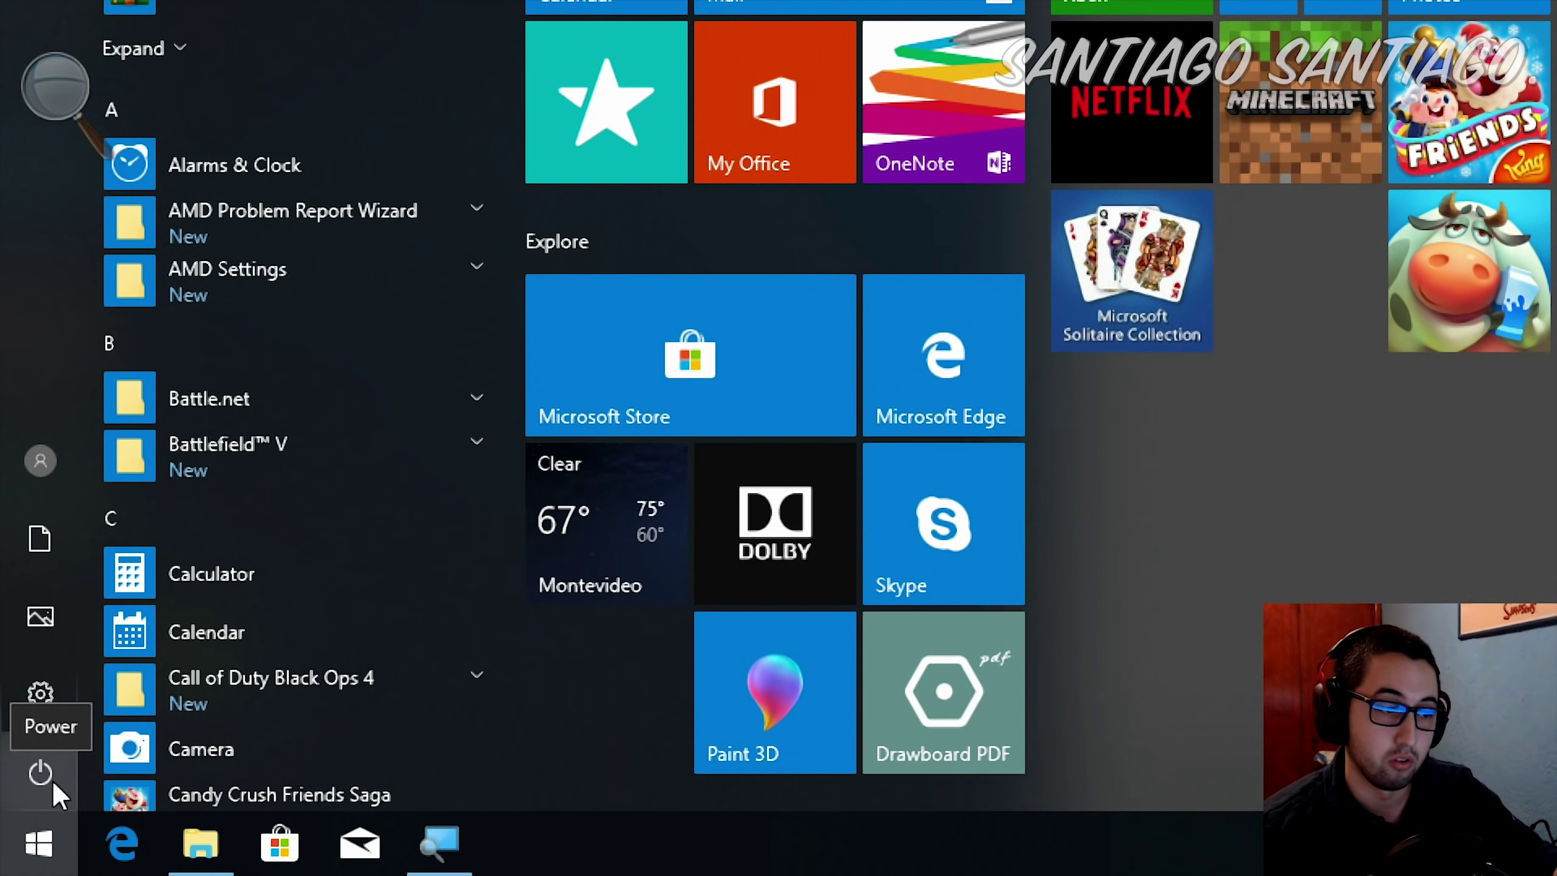
click(51, 779)
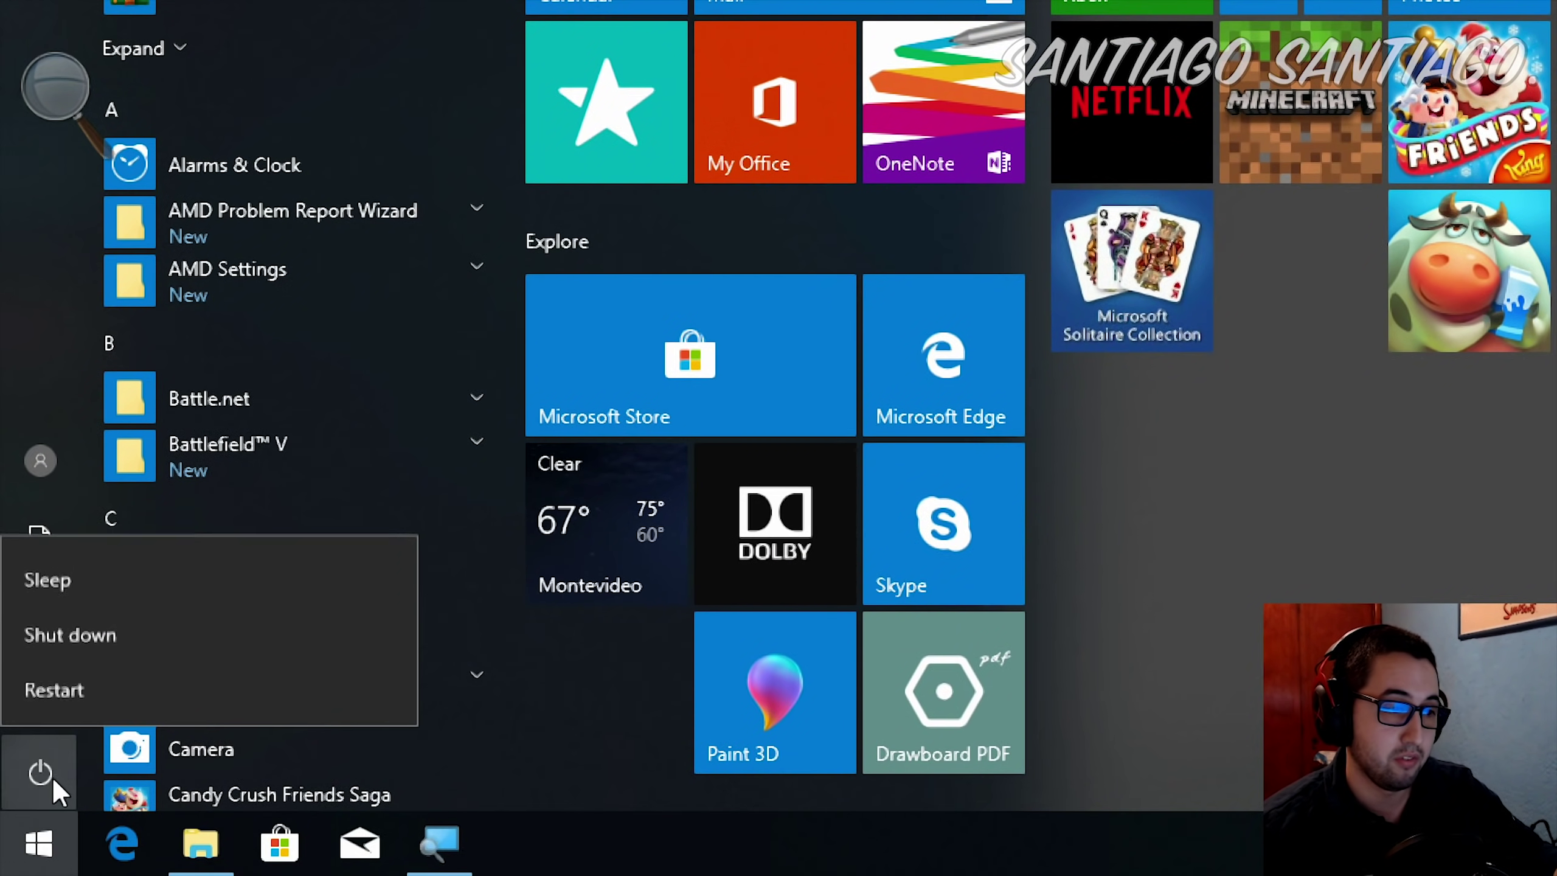
click(50, 681)
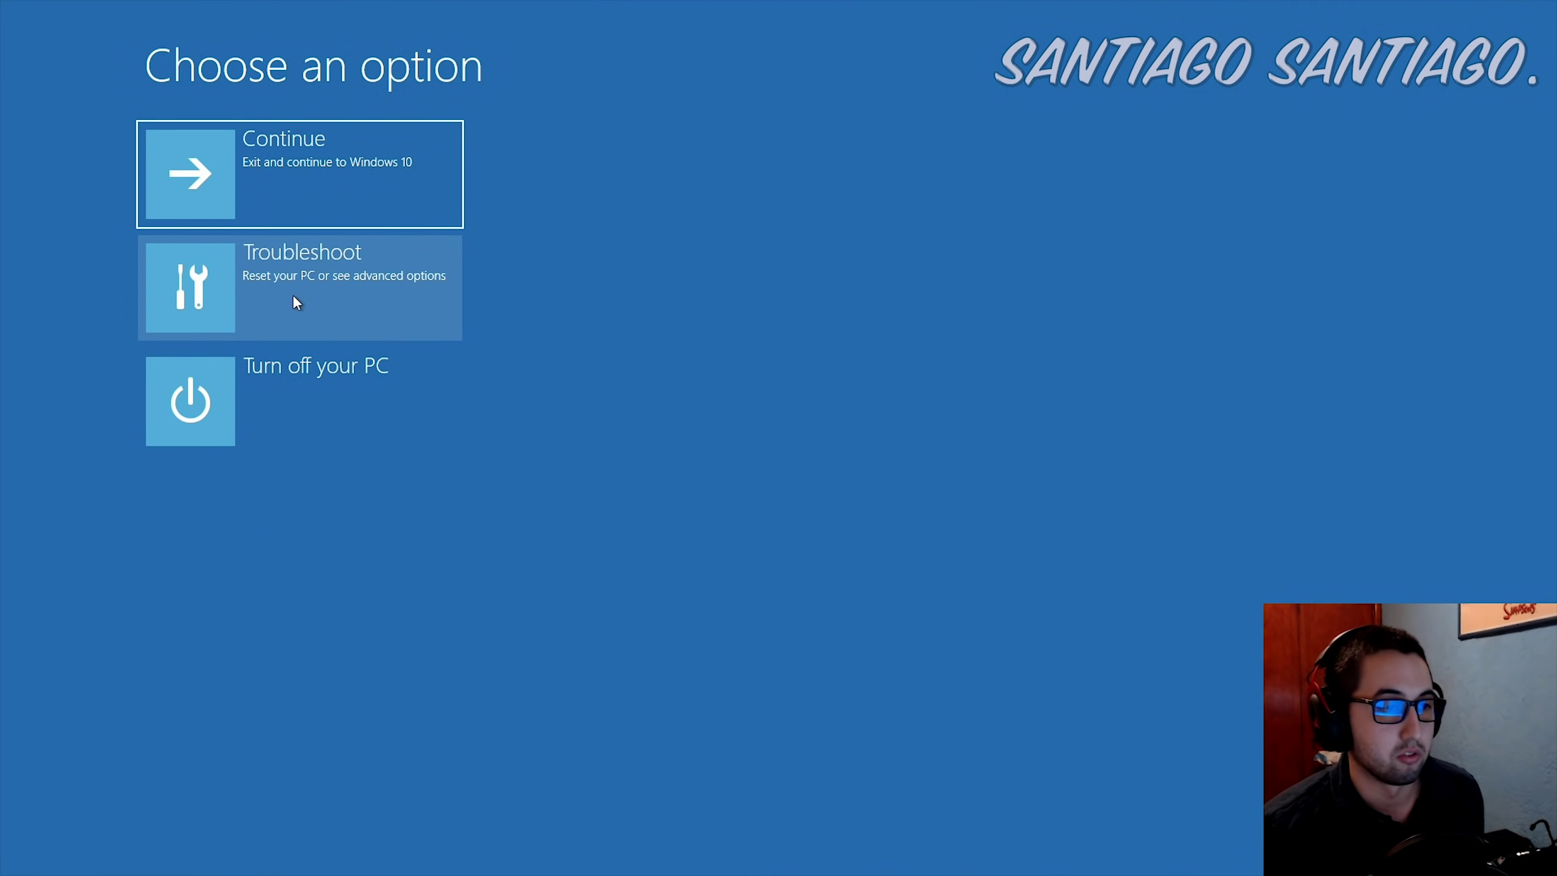
Go through Troubleshoot and Advanced options to Startup Settings to reboot into Safe Mode
click(293, 297)
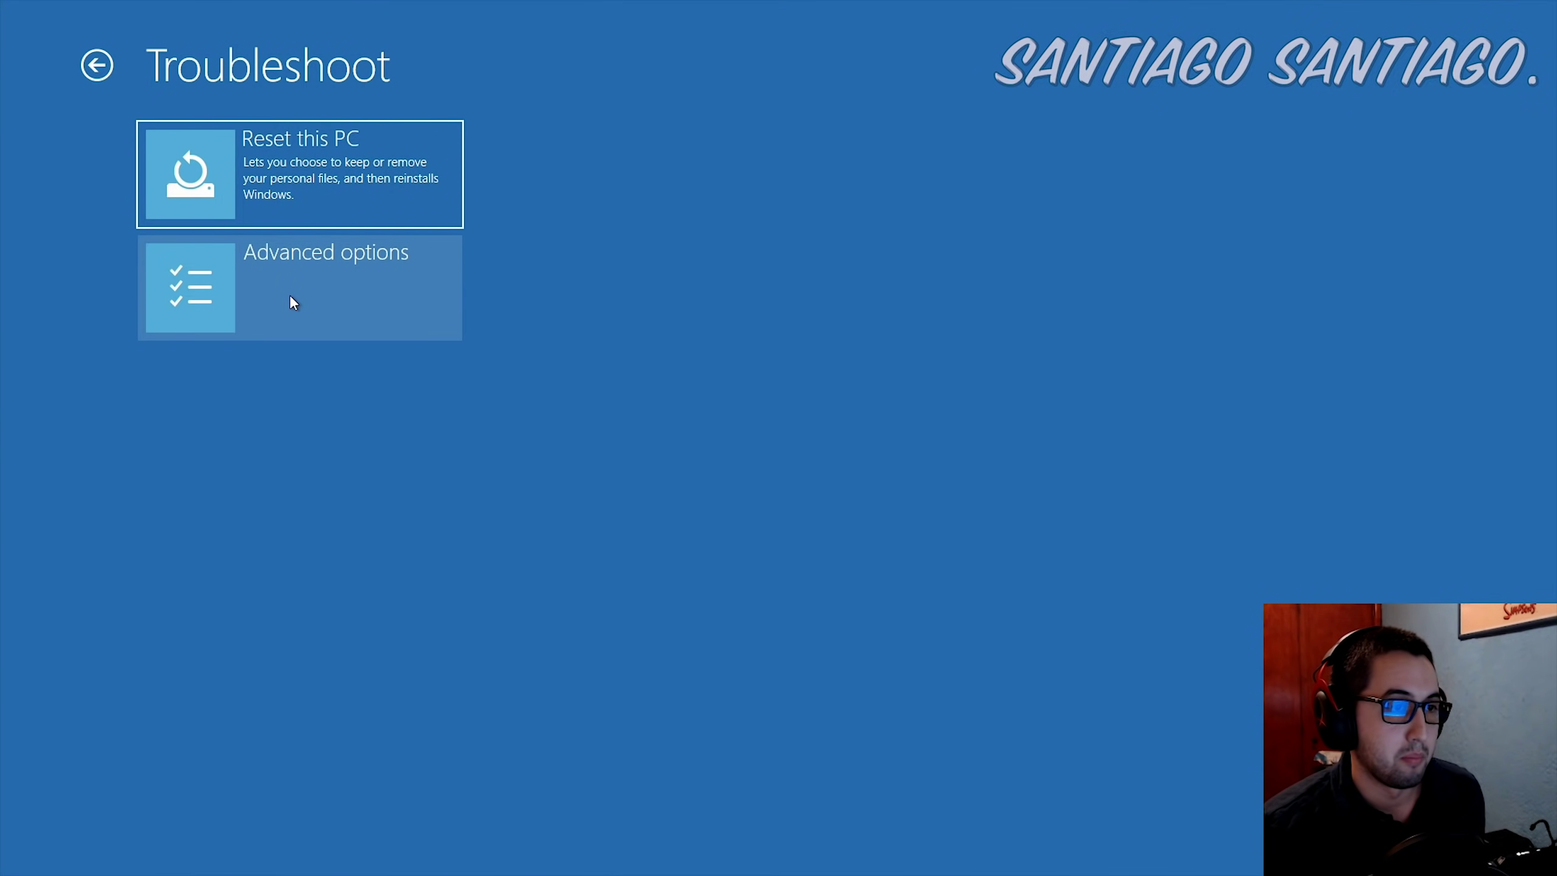
click(291, 297)
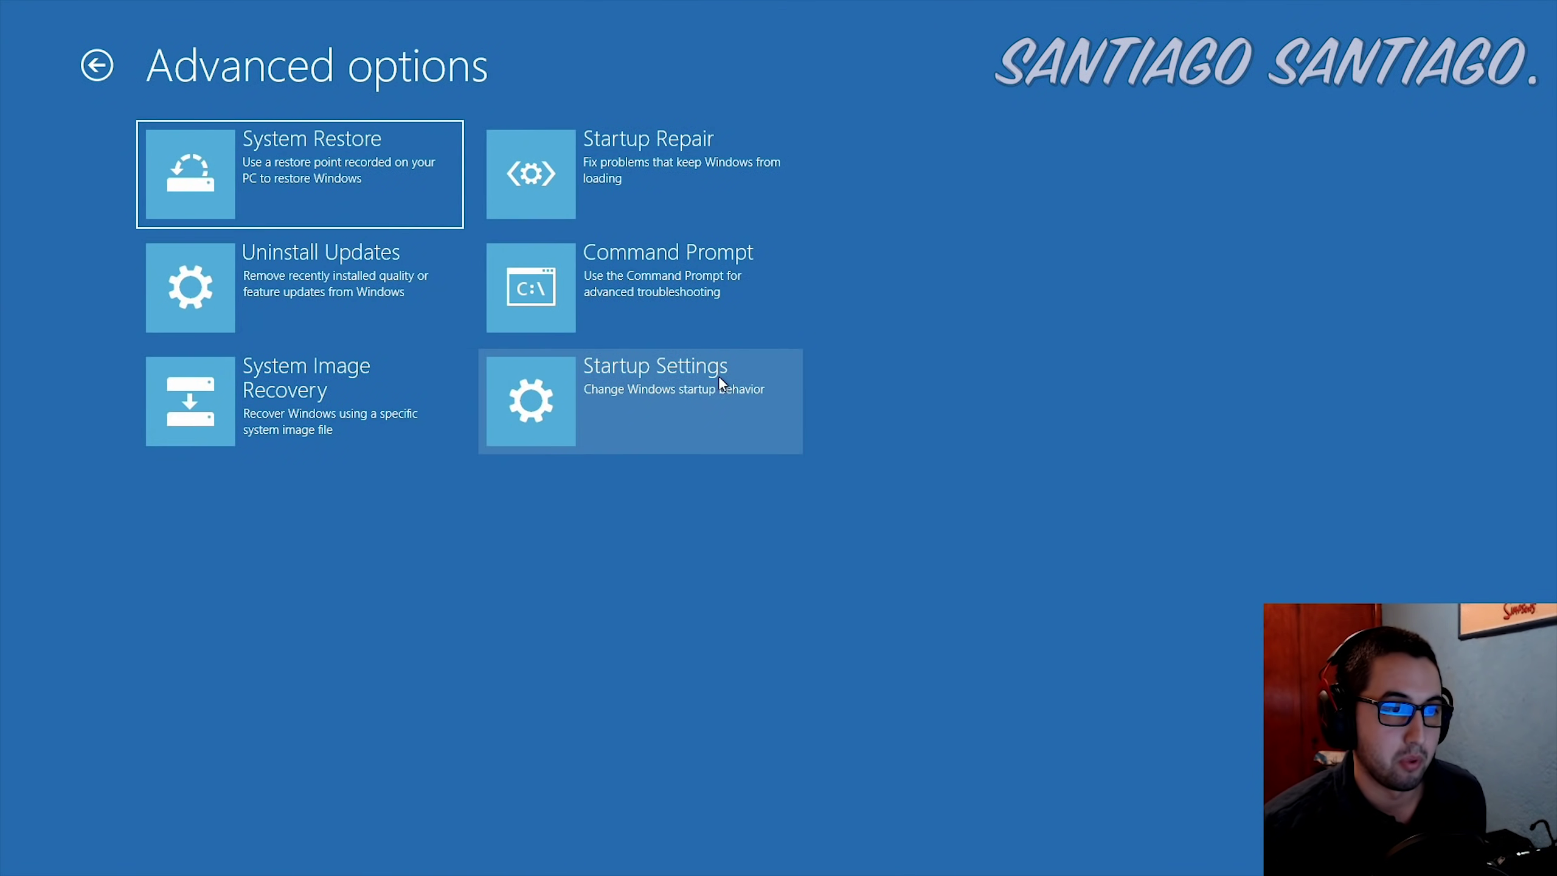
click(638, 403)
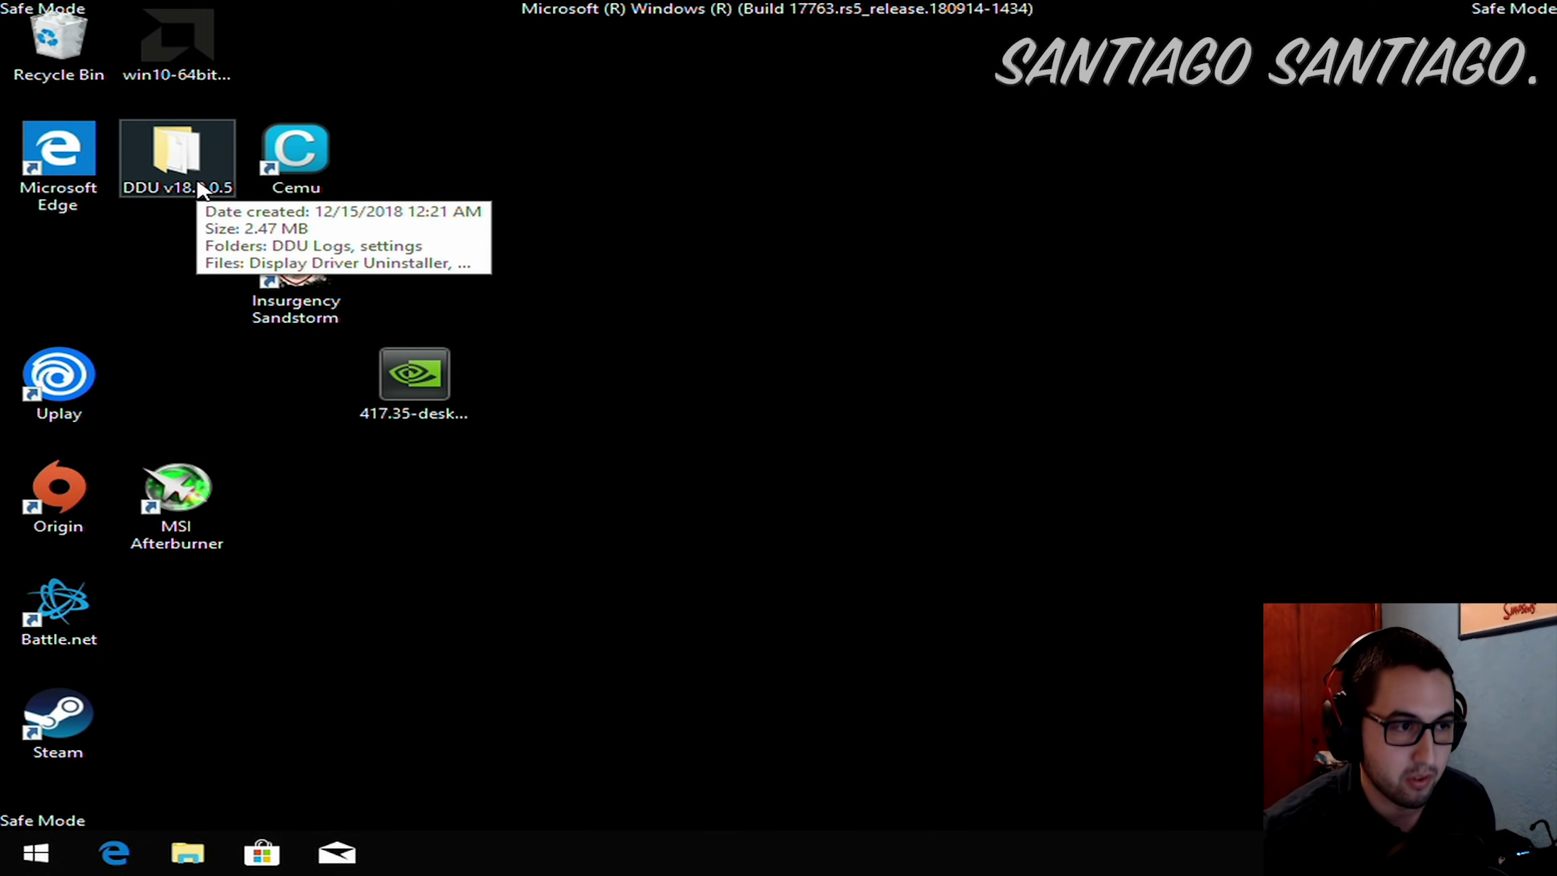
In Safe Mode, run Display Driver Uninstaller from the DDU v18.0.0.5 desktop folder
key(super+plus)
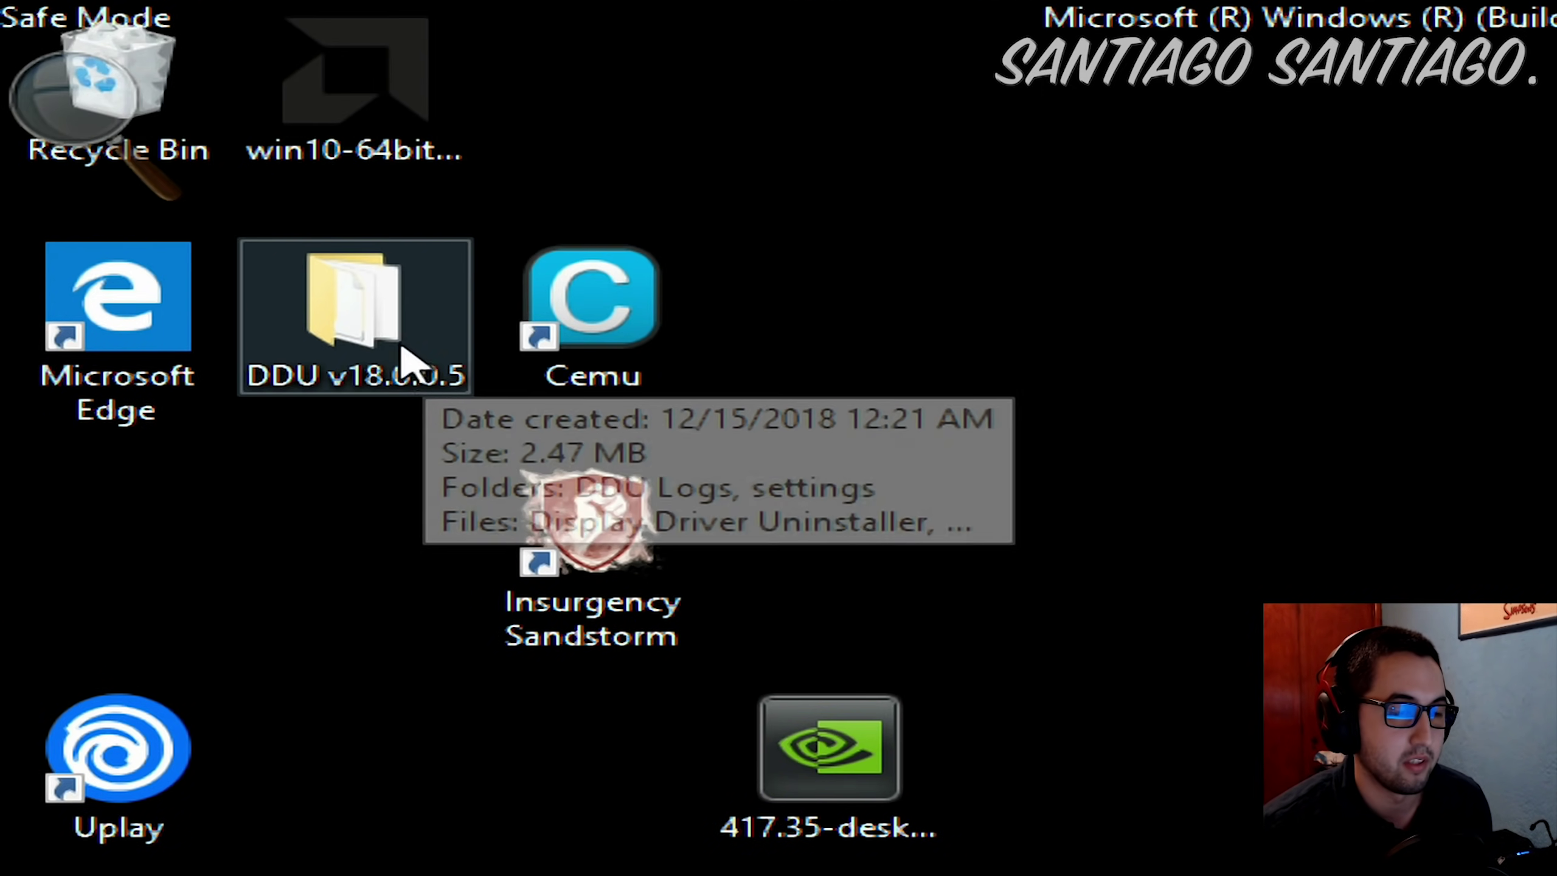
click(361, 348)
double_click(361, 348)
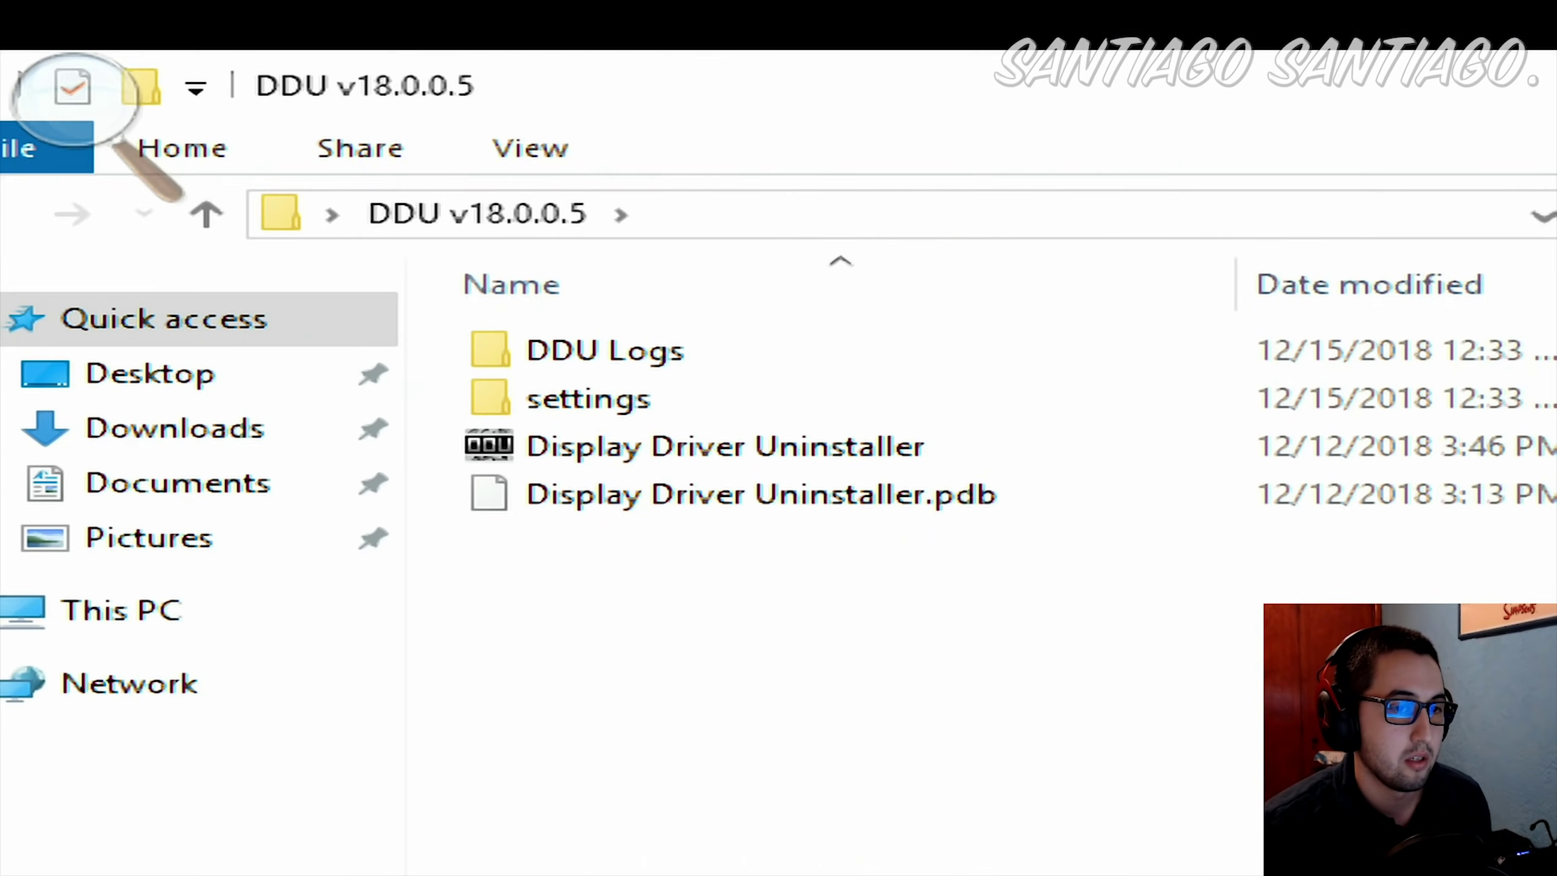
double_click(561, 430)
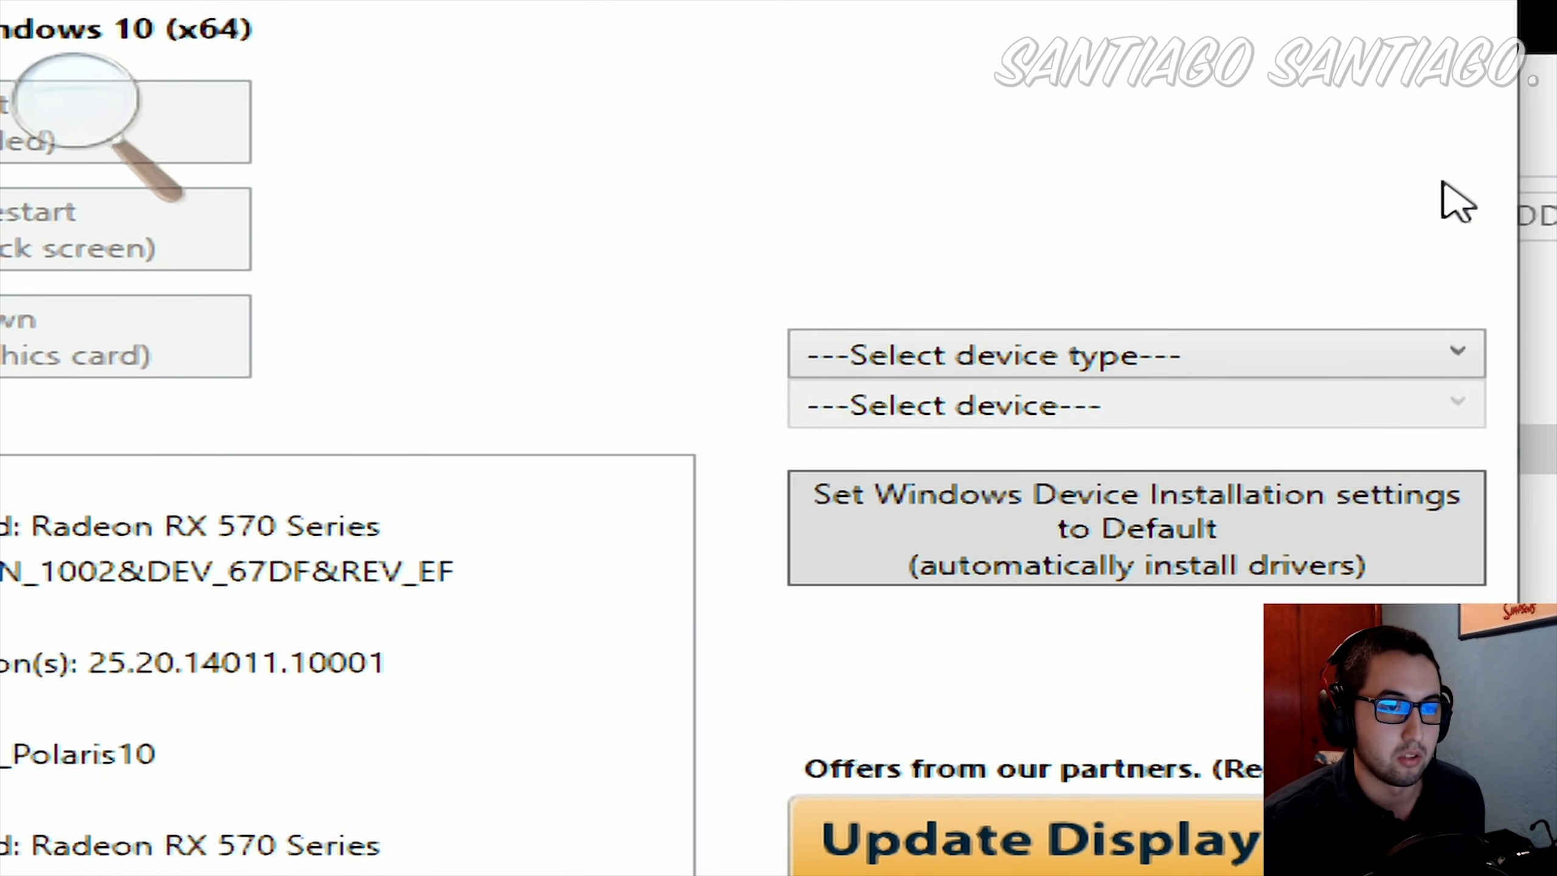
Set the device type to GPU and the vendor to AMD for cleaning
click(1076, 351)
click(890, 497)
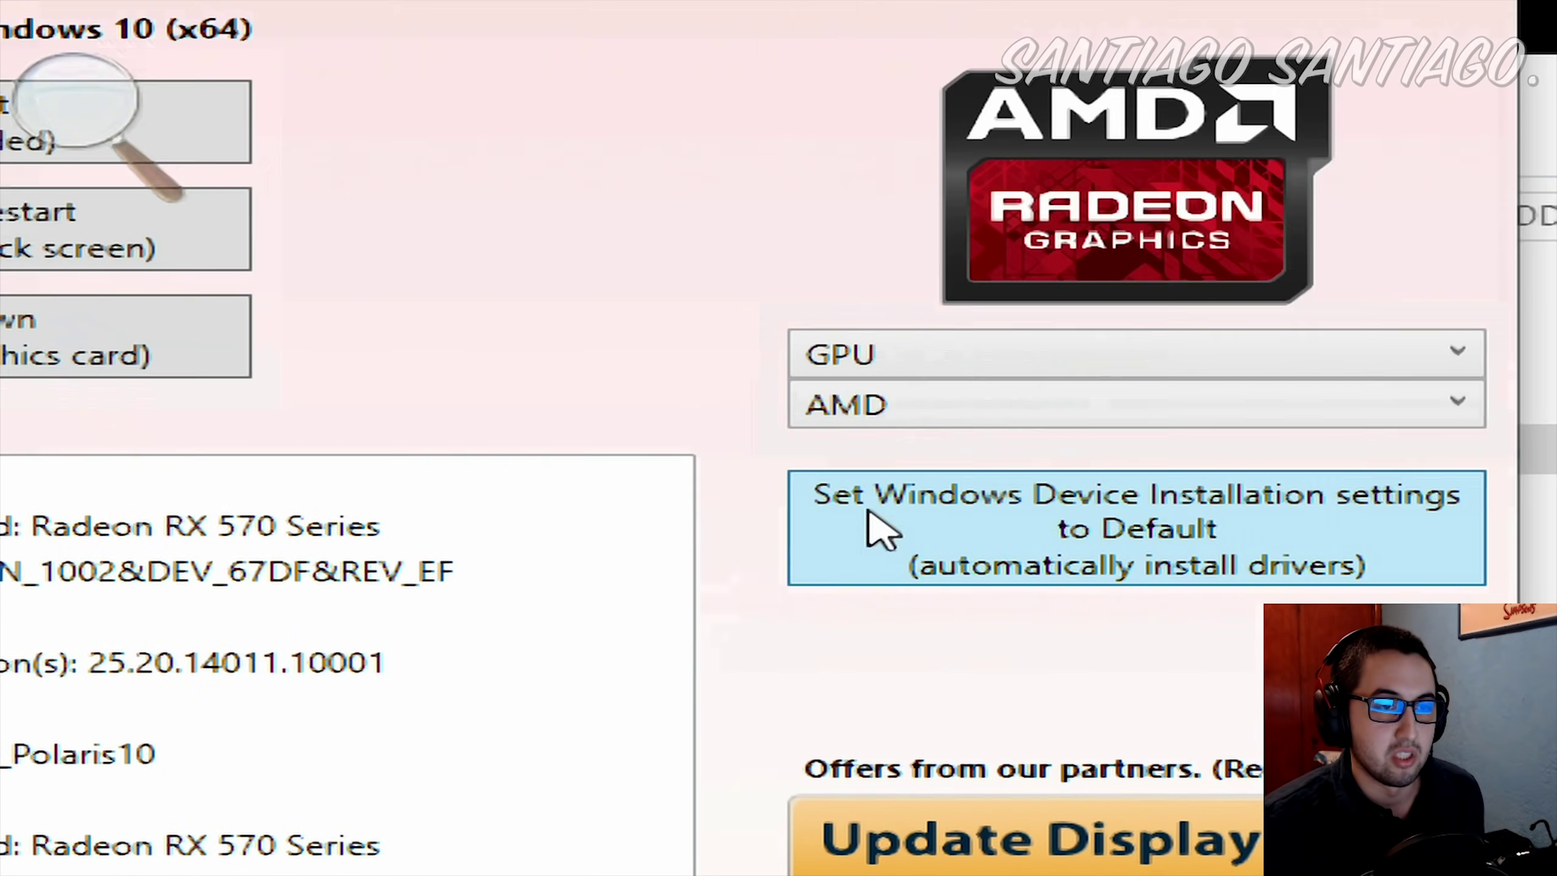
click(858, 405)
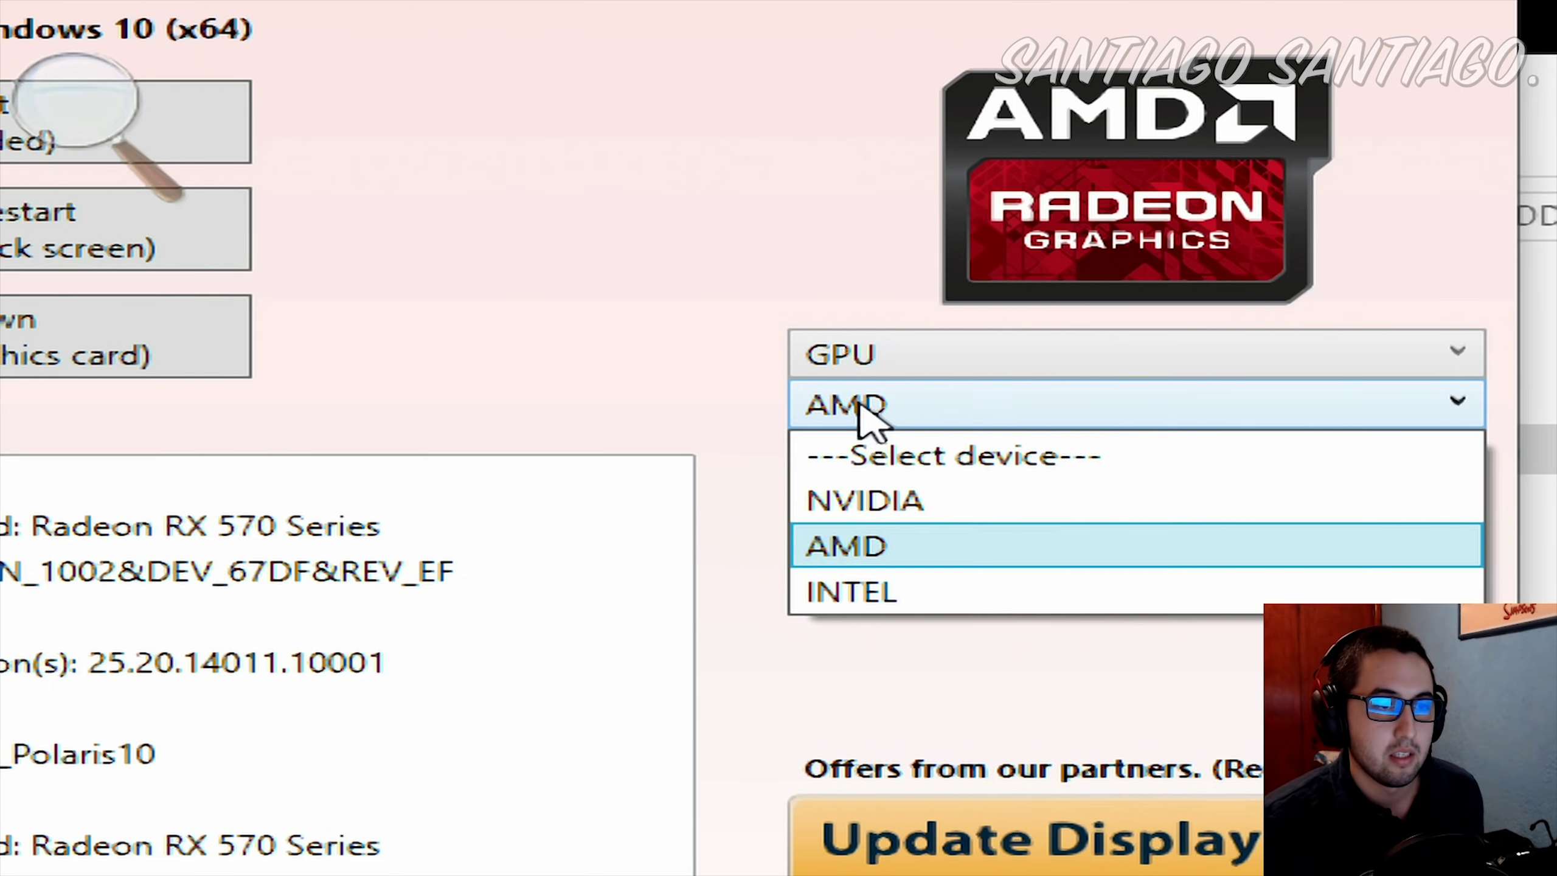
click(835, 548)
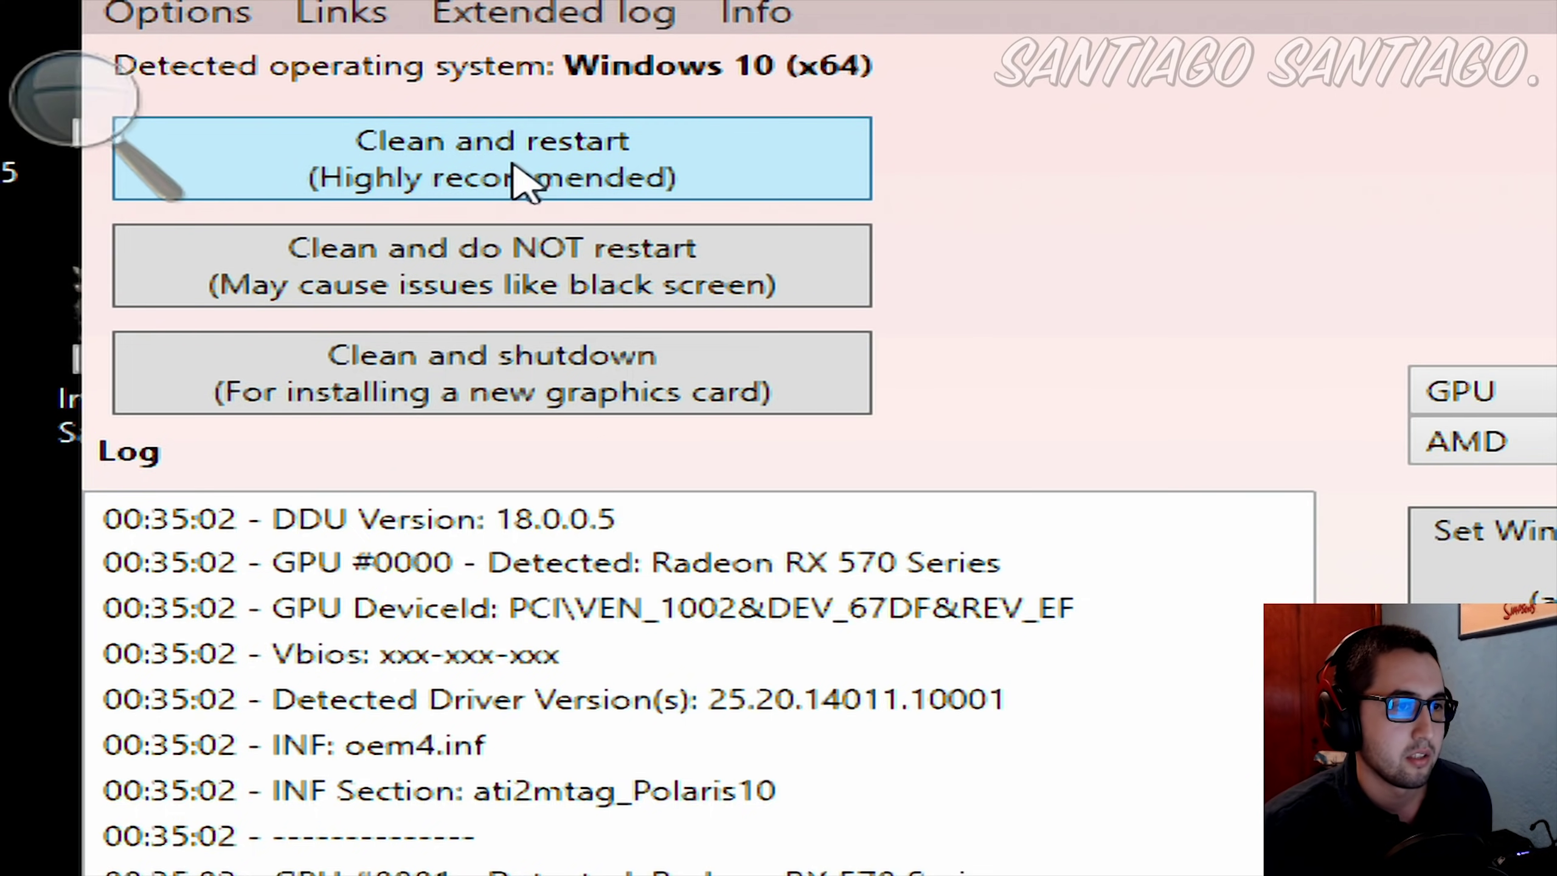
Run 'Clean and restart (Highly recommended)' to remove the Radeon RX 570 driver and reboot
click(450, 184)
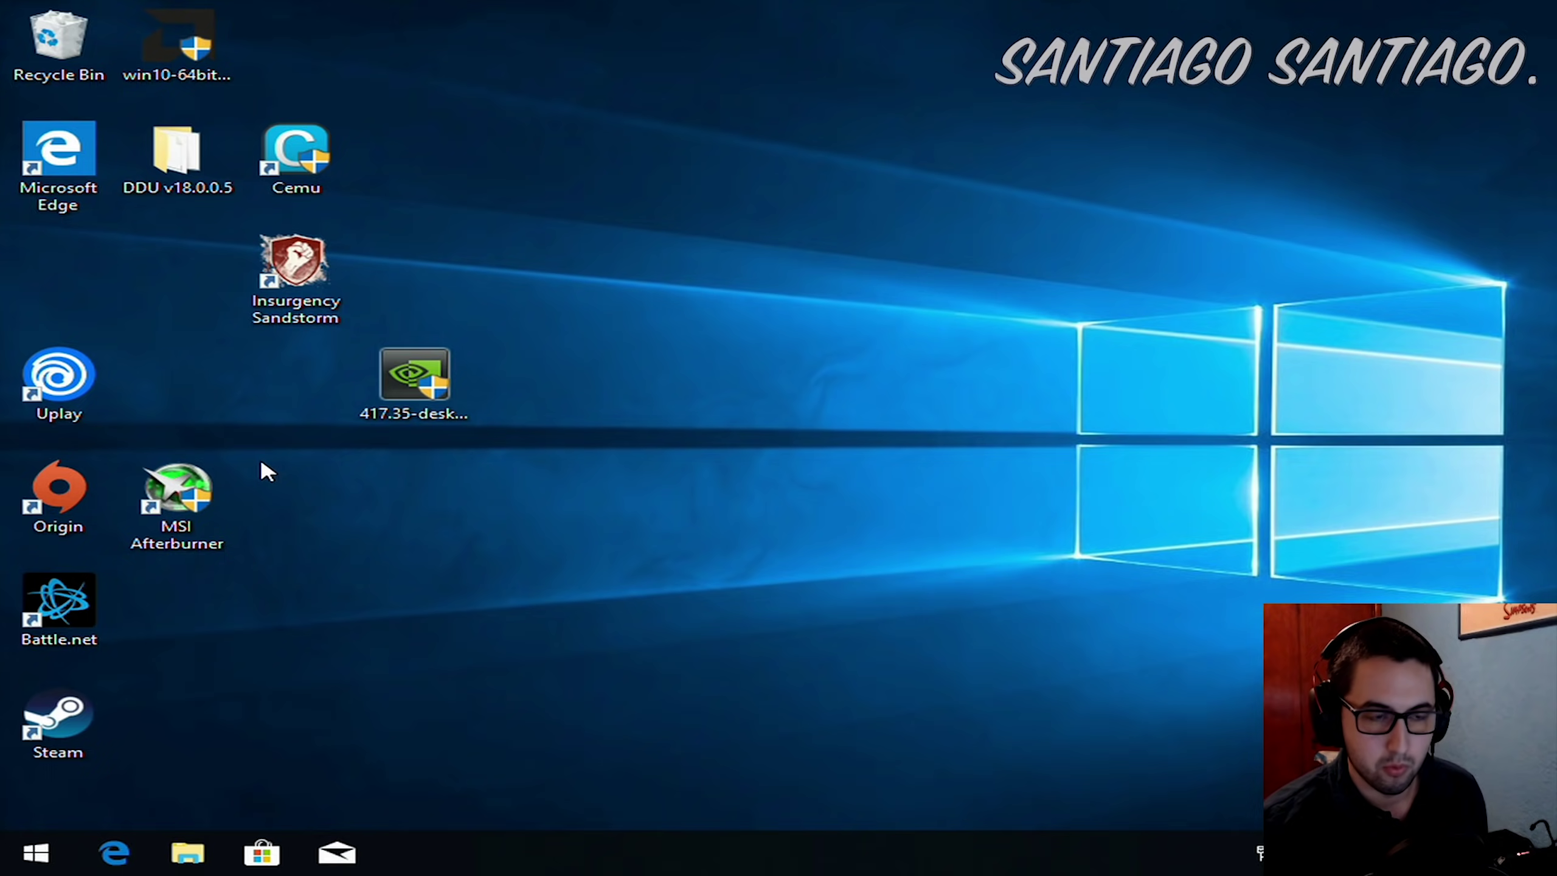
Launch the win10-64bit Radeon installer, set Magnifier back to 100%, and allow it to Run
key(super+plus)
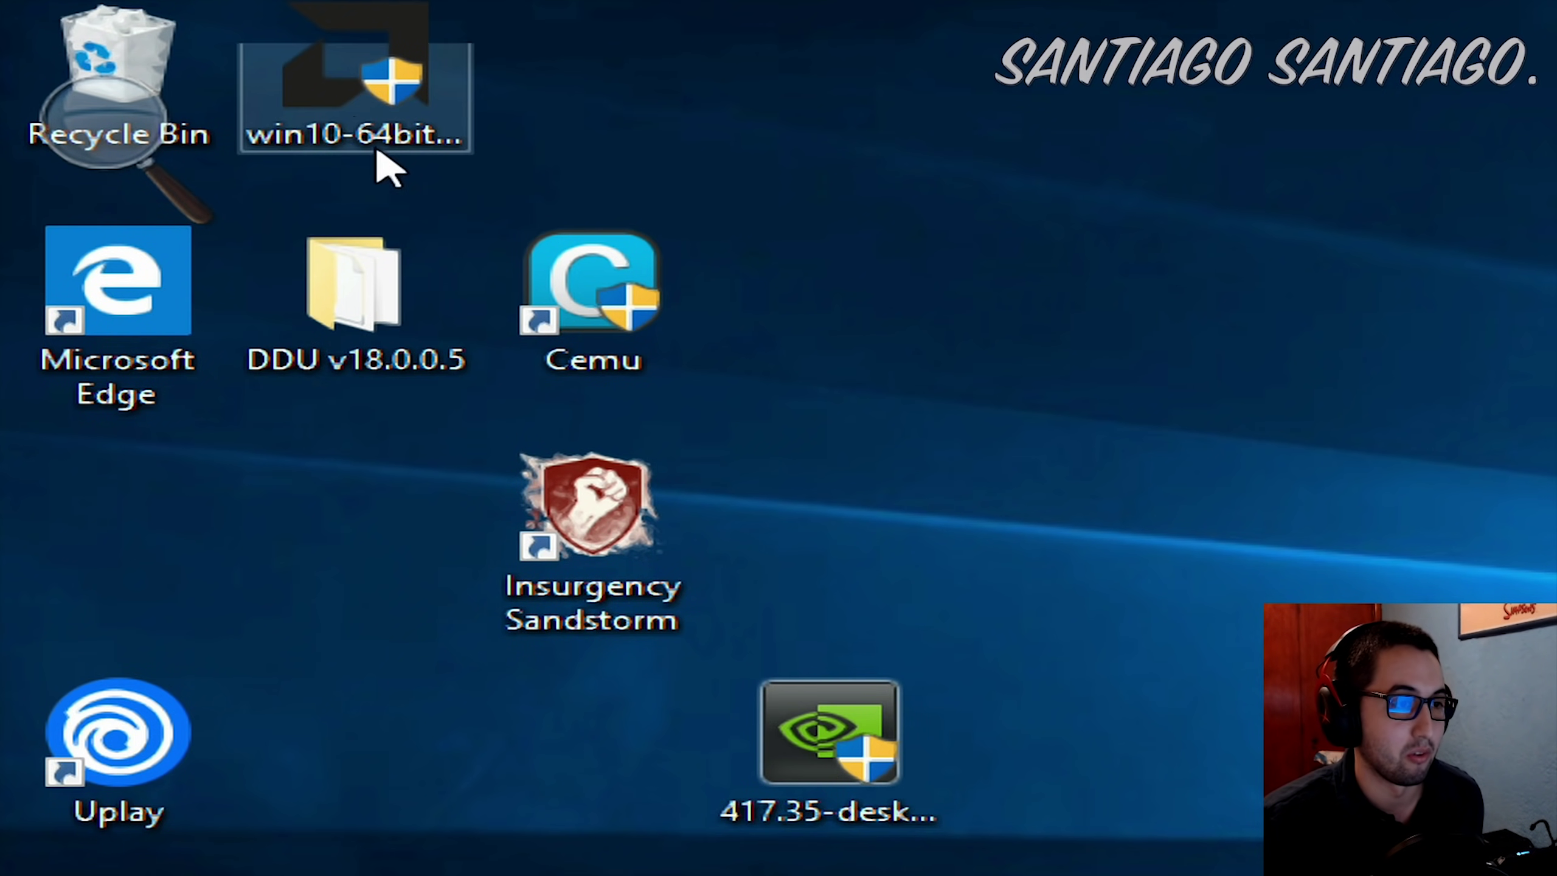
double_click(338, 117)
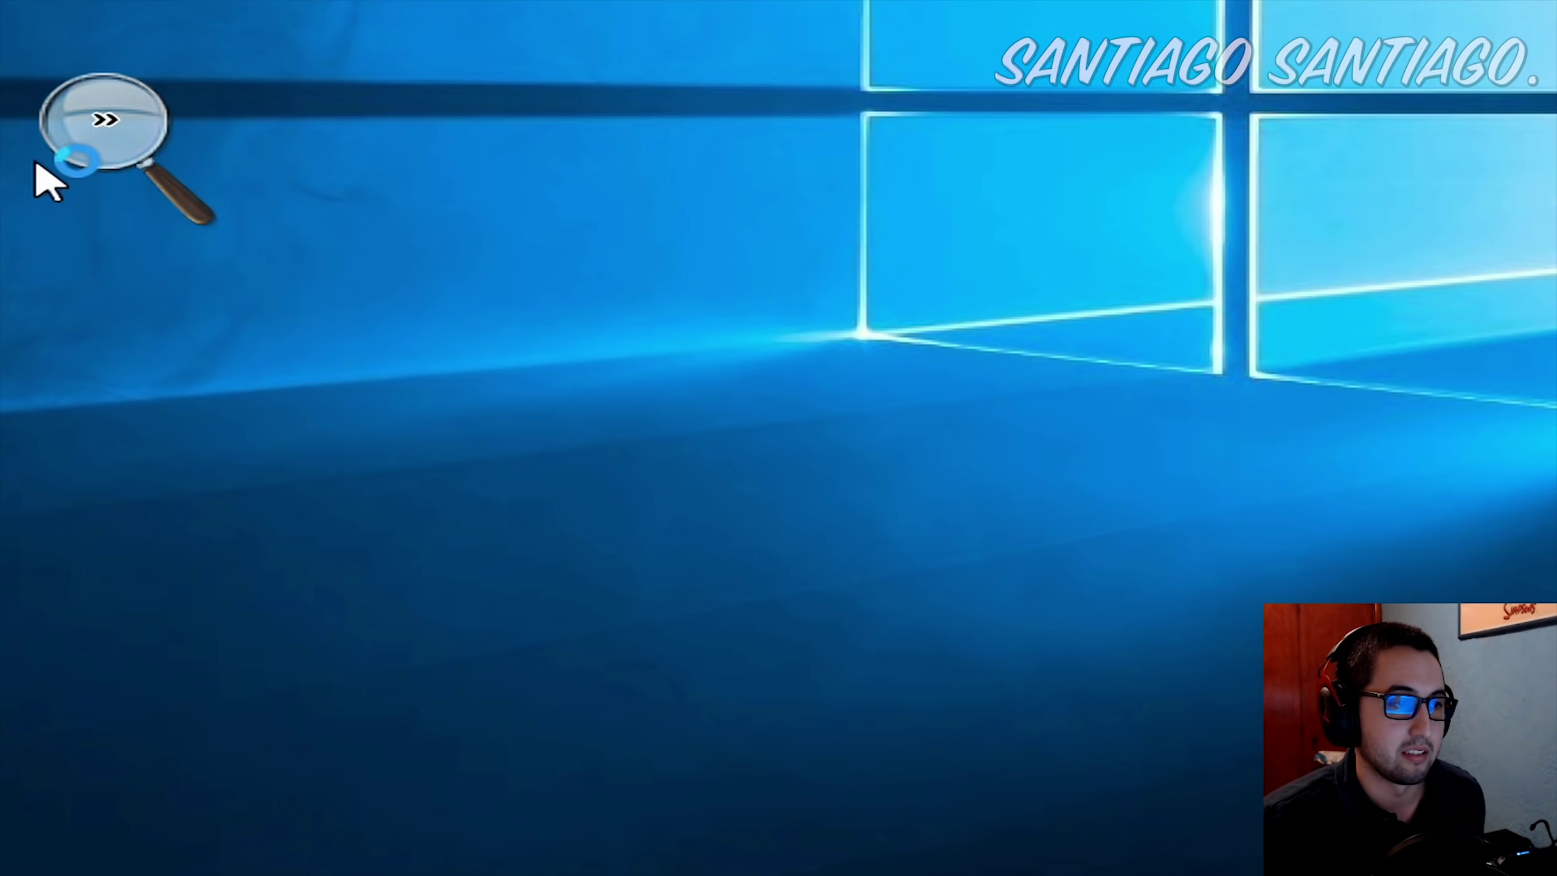
click(79, 159)
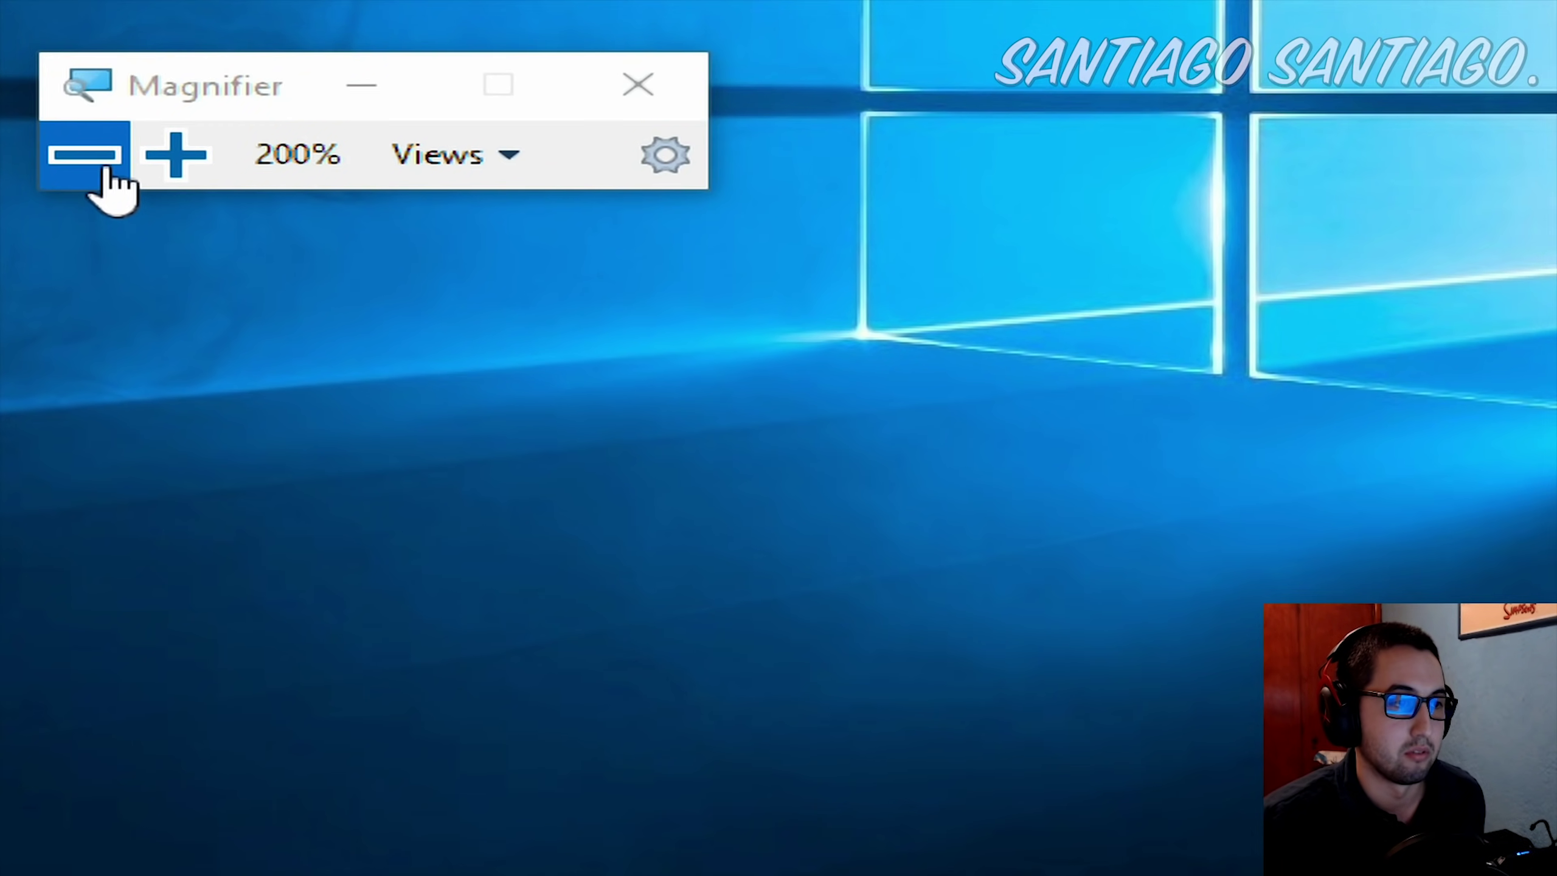
click(80, 159)
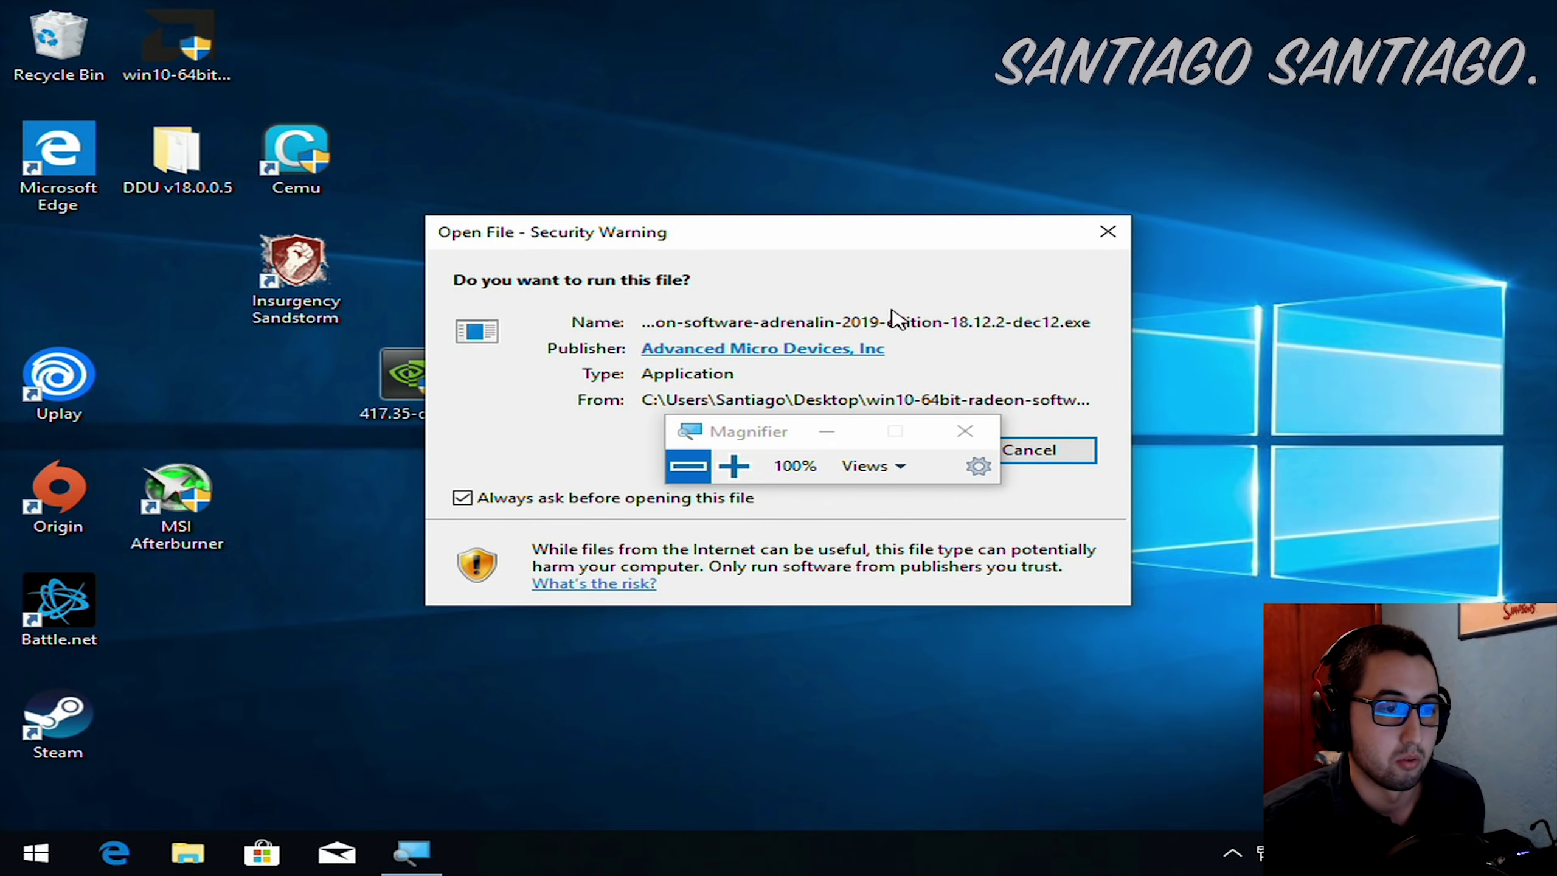
drag(711, 239, 414, 209)
click(573, 428)
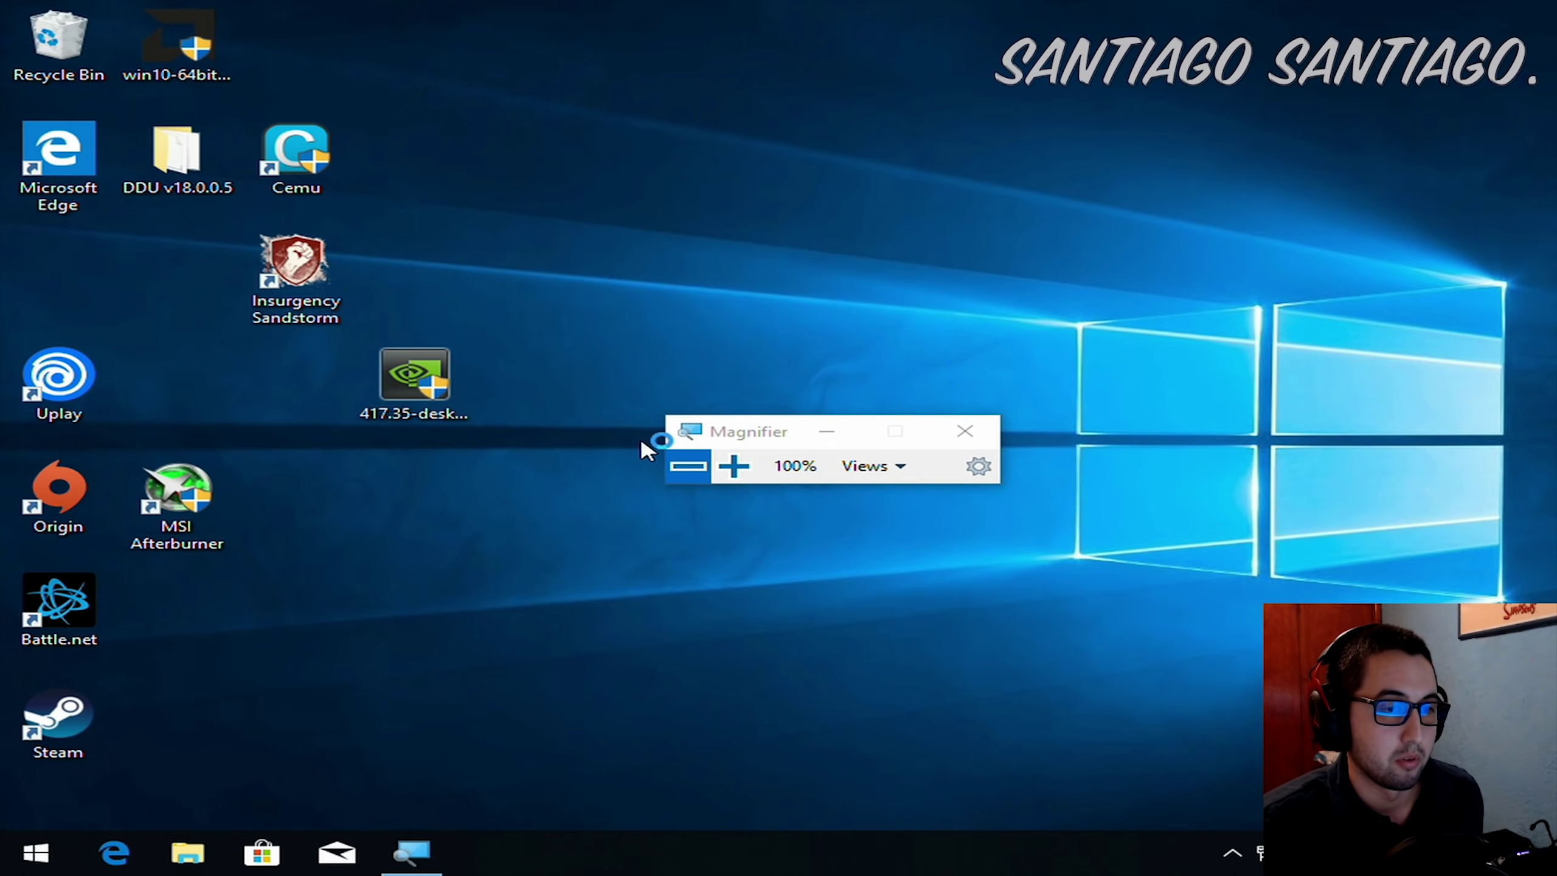
drag(782, 421, 279, 192)
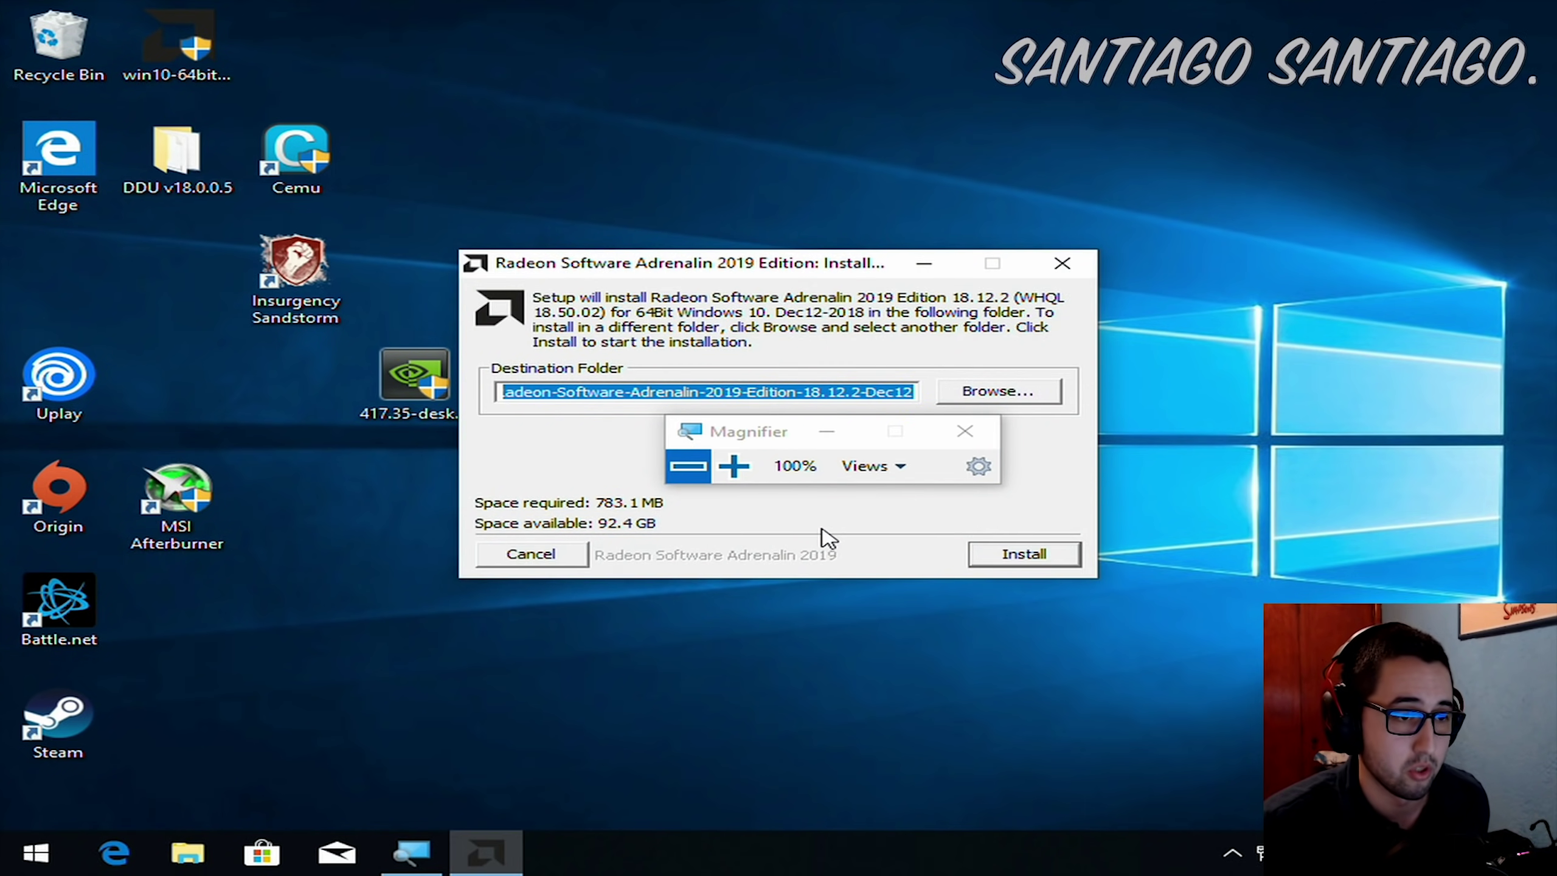
Extract the Radeon Adrenalin 2019 18.12.2 setup files to the default folder with details shown
drag(776, 438, 177, 157)
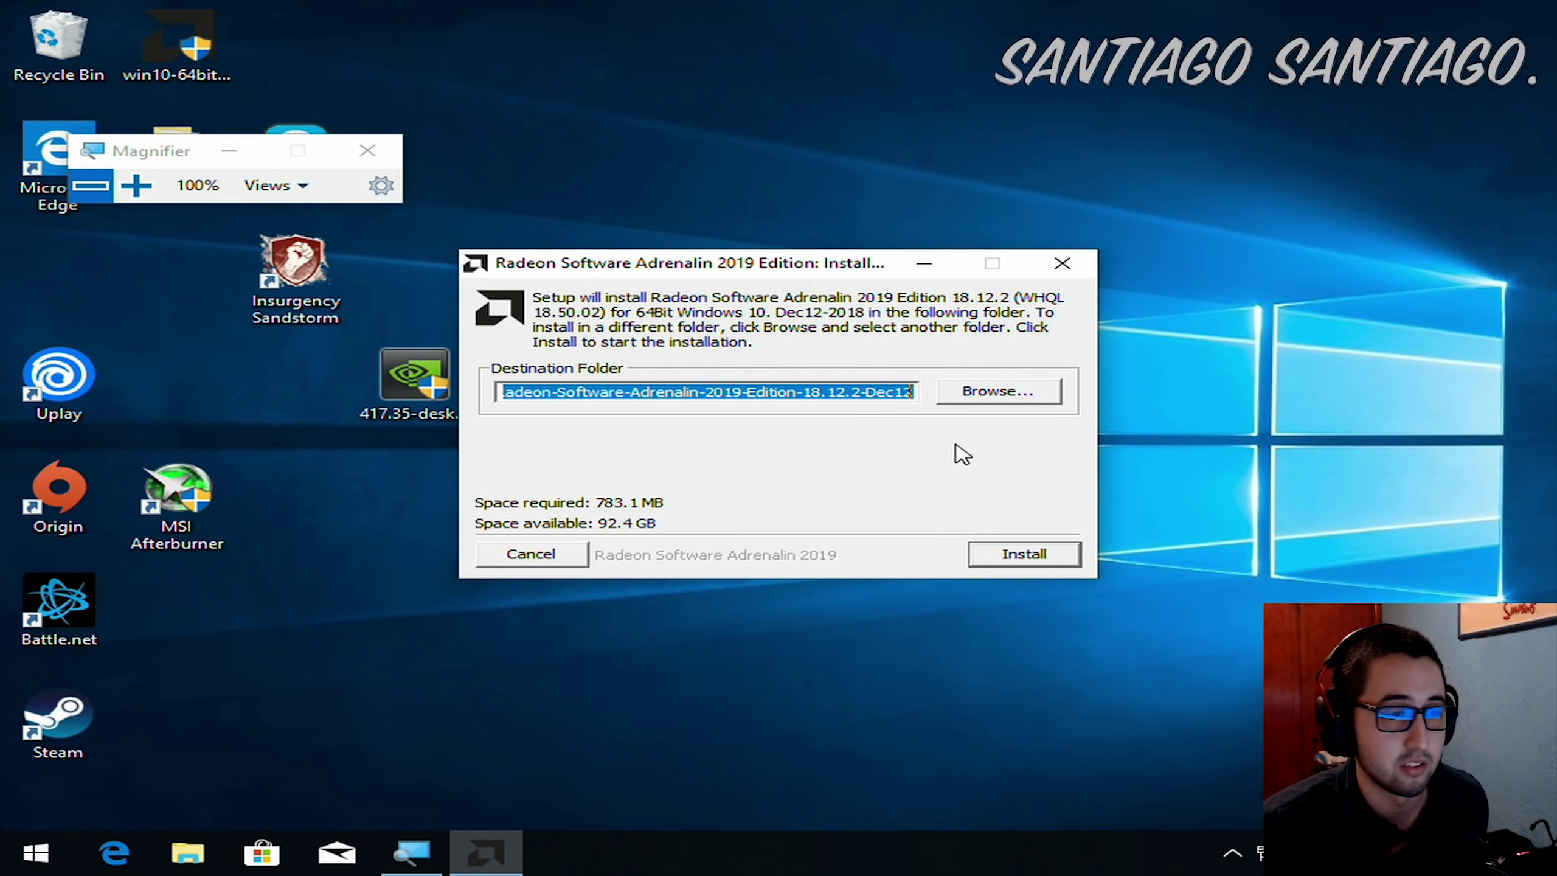
click(1005, 555)
click(582, 357)
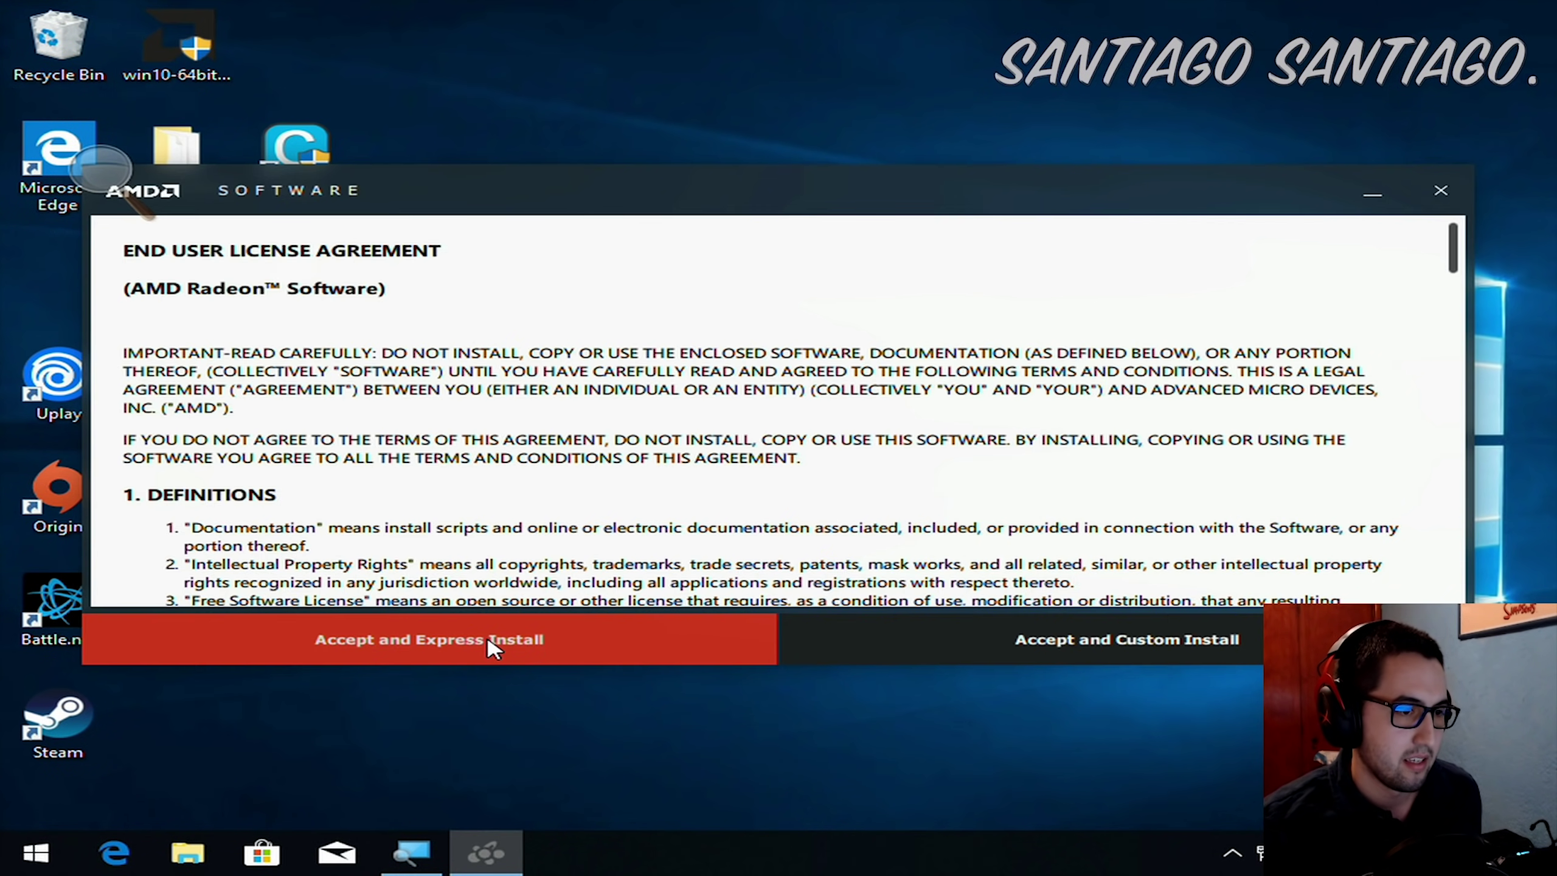
Choose Accept and Express Install for Radeon Software 18.12.2
click(494, 648)
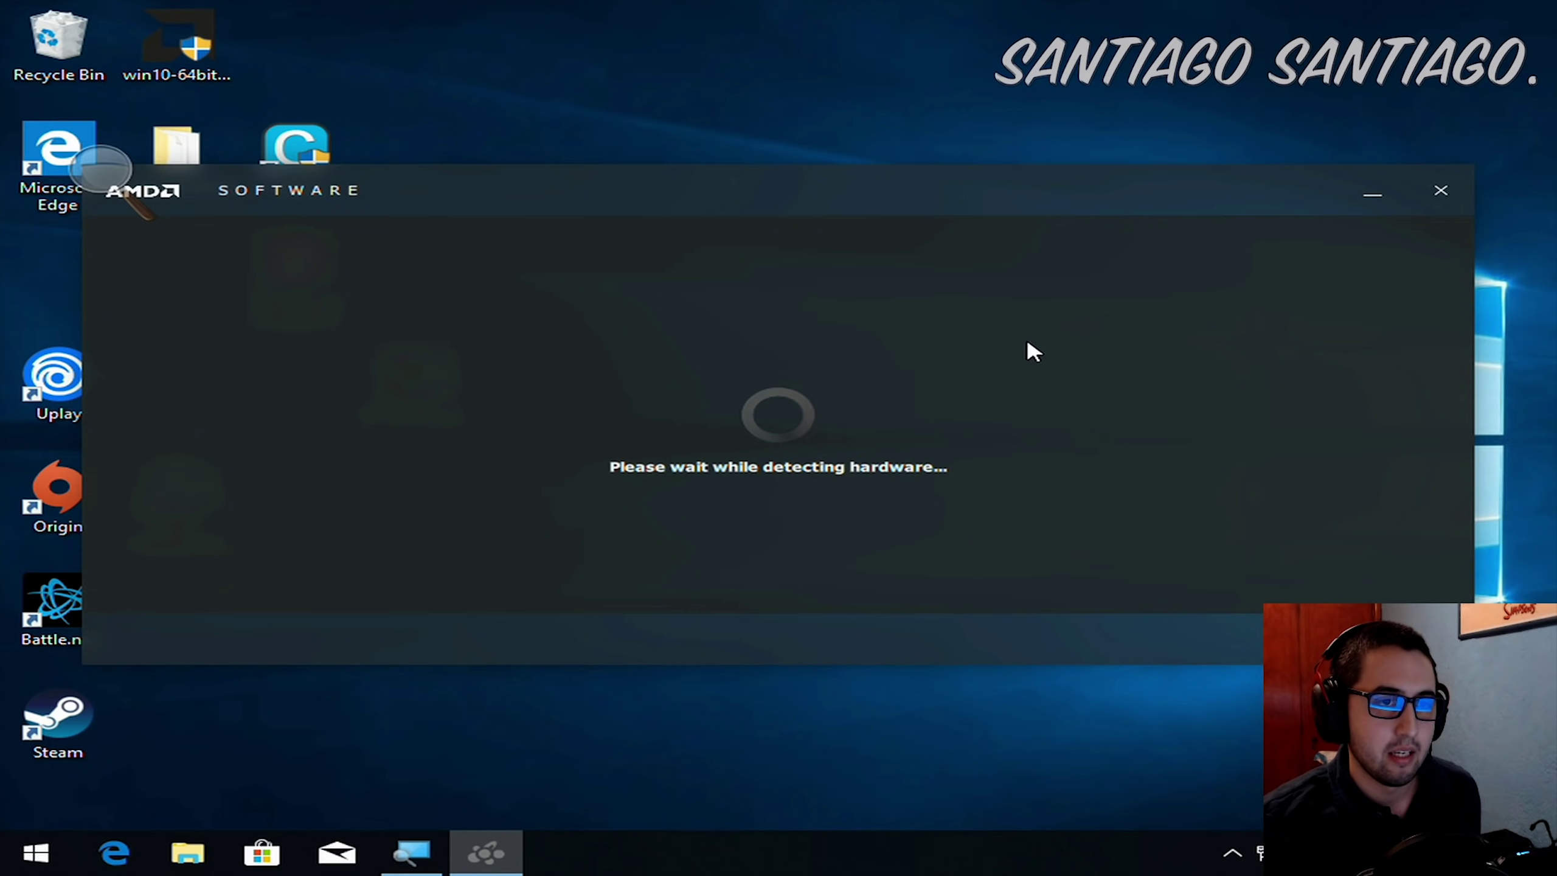
drag(975, 205, 902, 83)
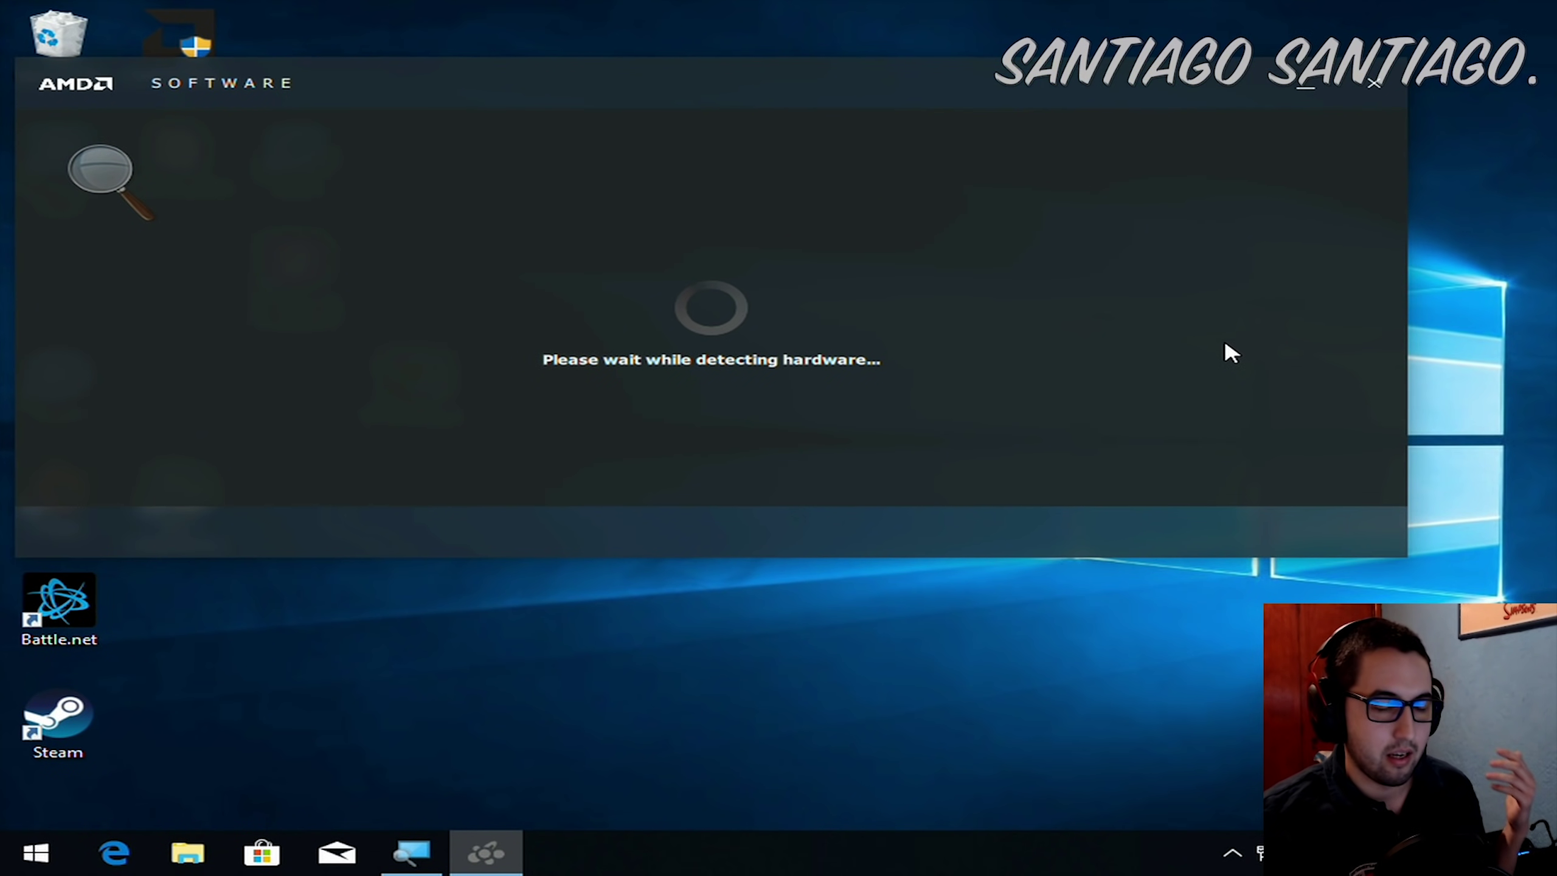